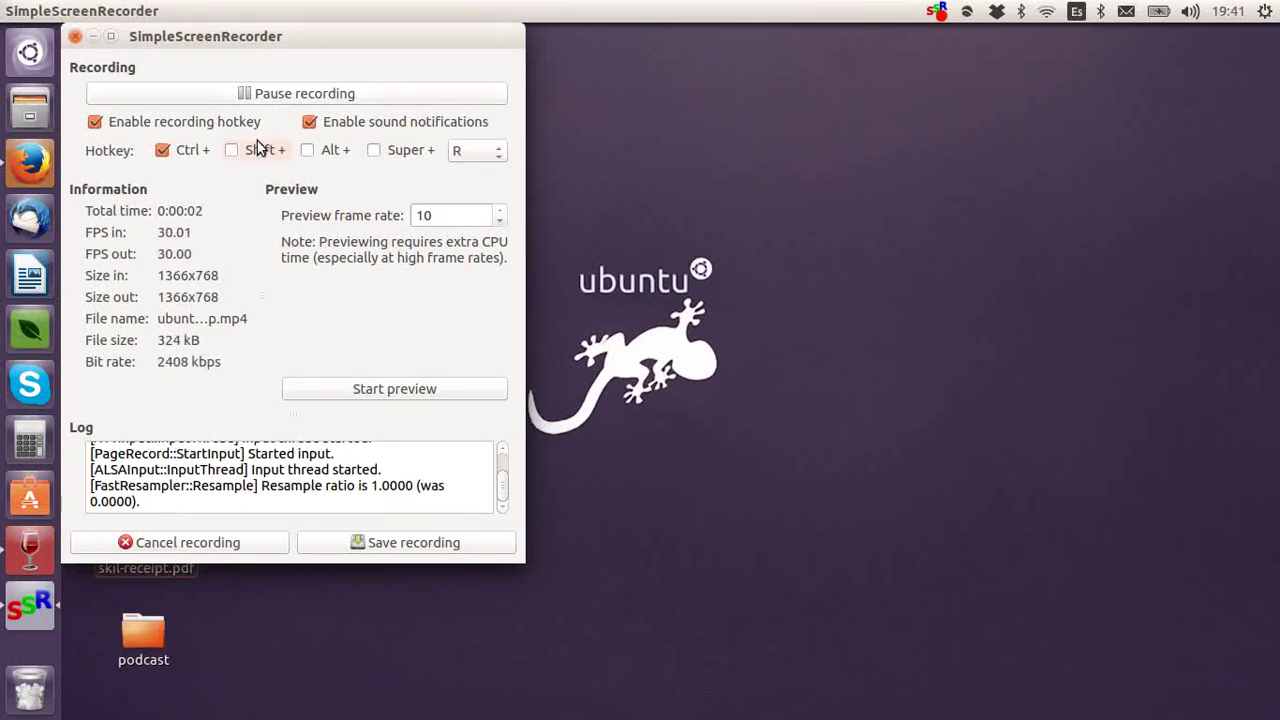
Step: Move the SimpleScreenRecorder window toward the desktop centre and cancel quitting so recording continues
drag(195, 46, 553, 110)
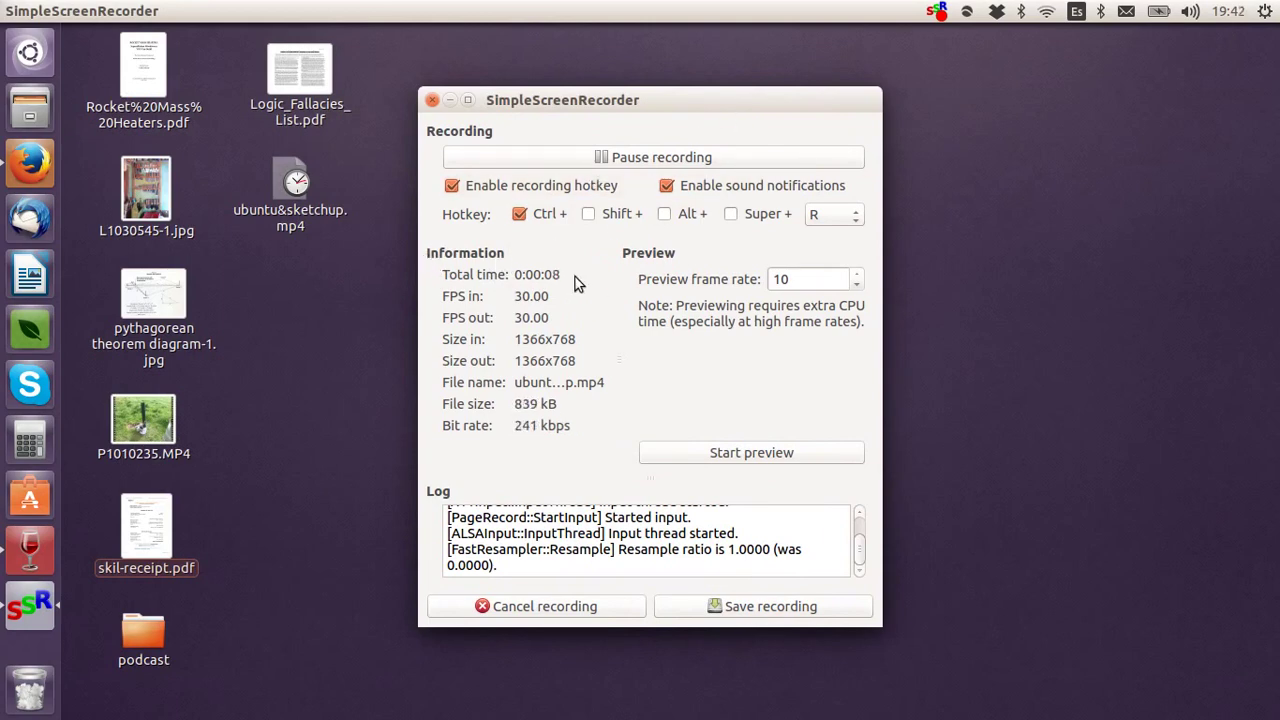
drag(601, 95, 582, 77)
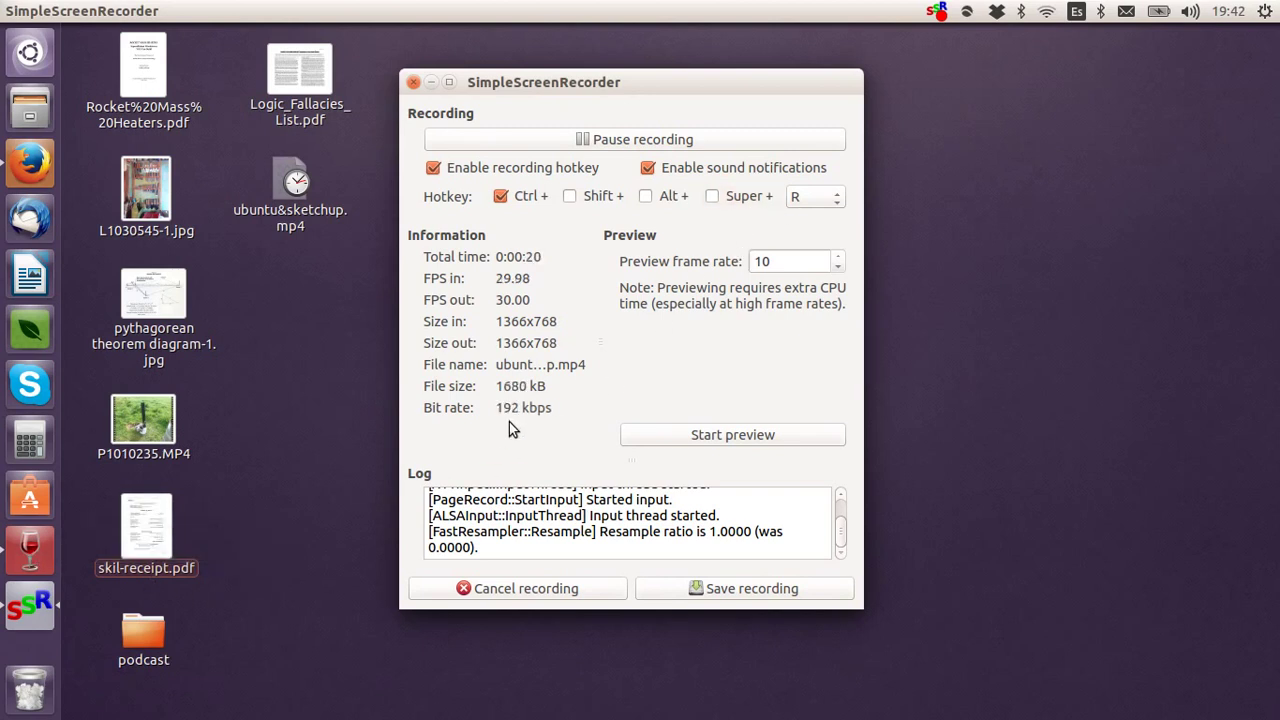
click(413, 84)
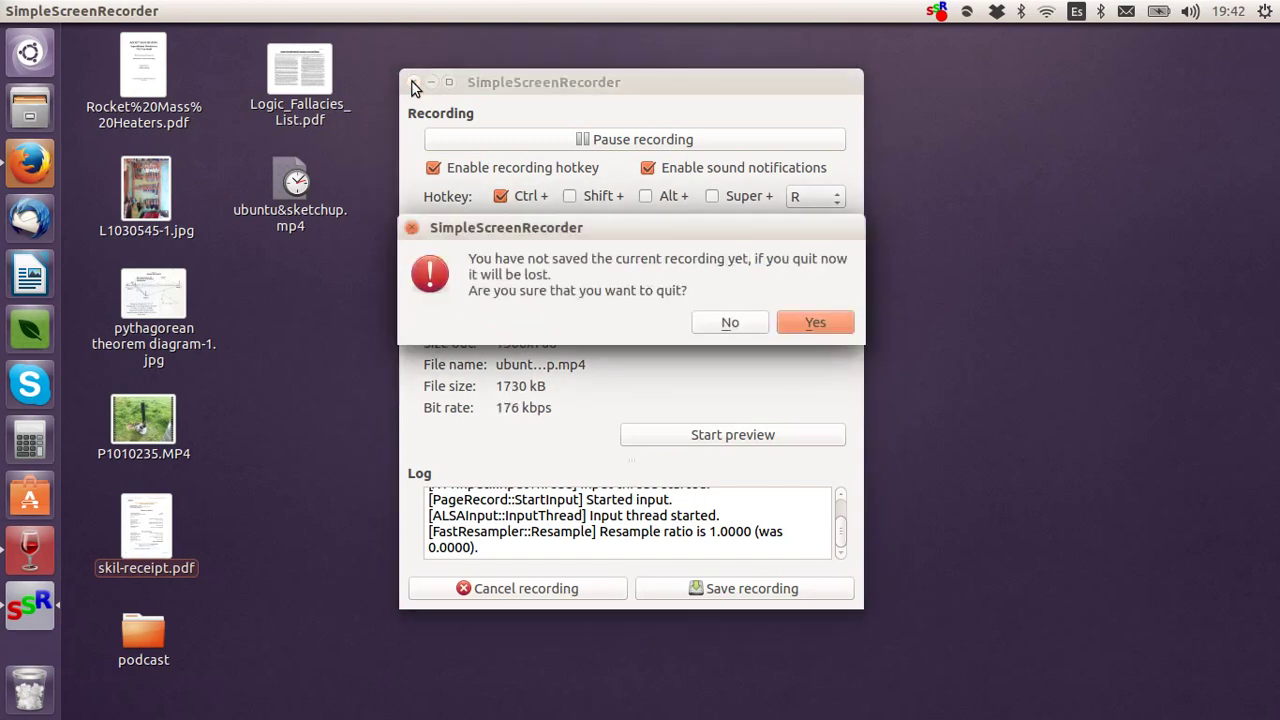
click(735, 322)
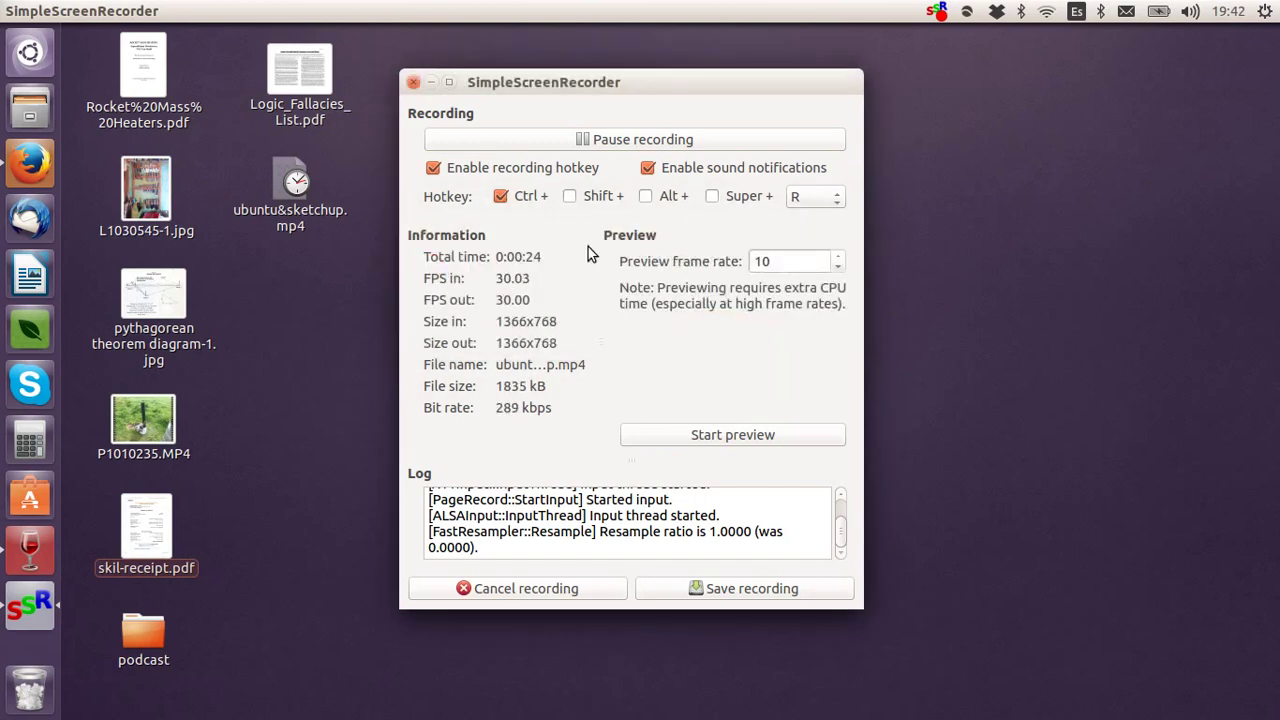
Step: Minimize the SimpleScreenRecorder window to reveal the bare desktop
click(430, 84)
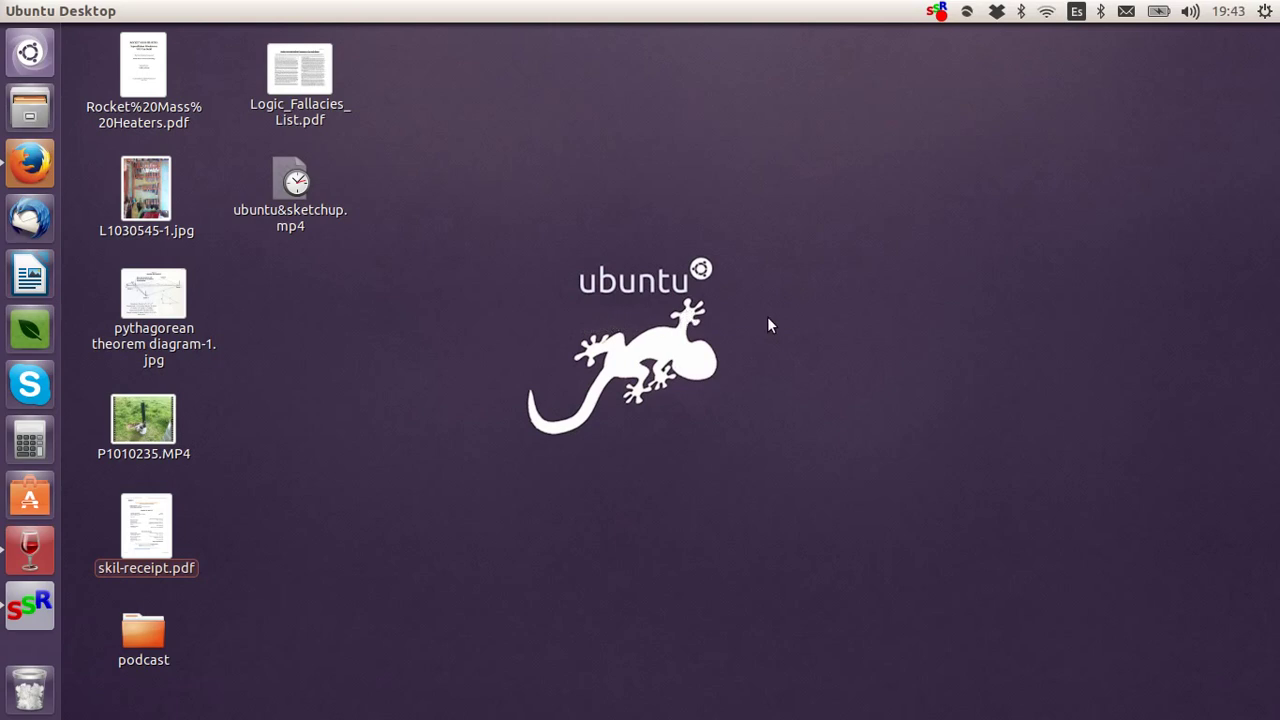
Step: Bring Firefox forward and search 'simple screen recorder ubuntu' in a new tab
click(30, 162)
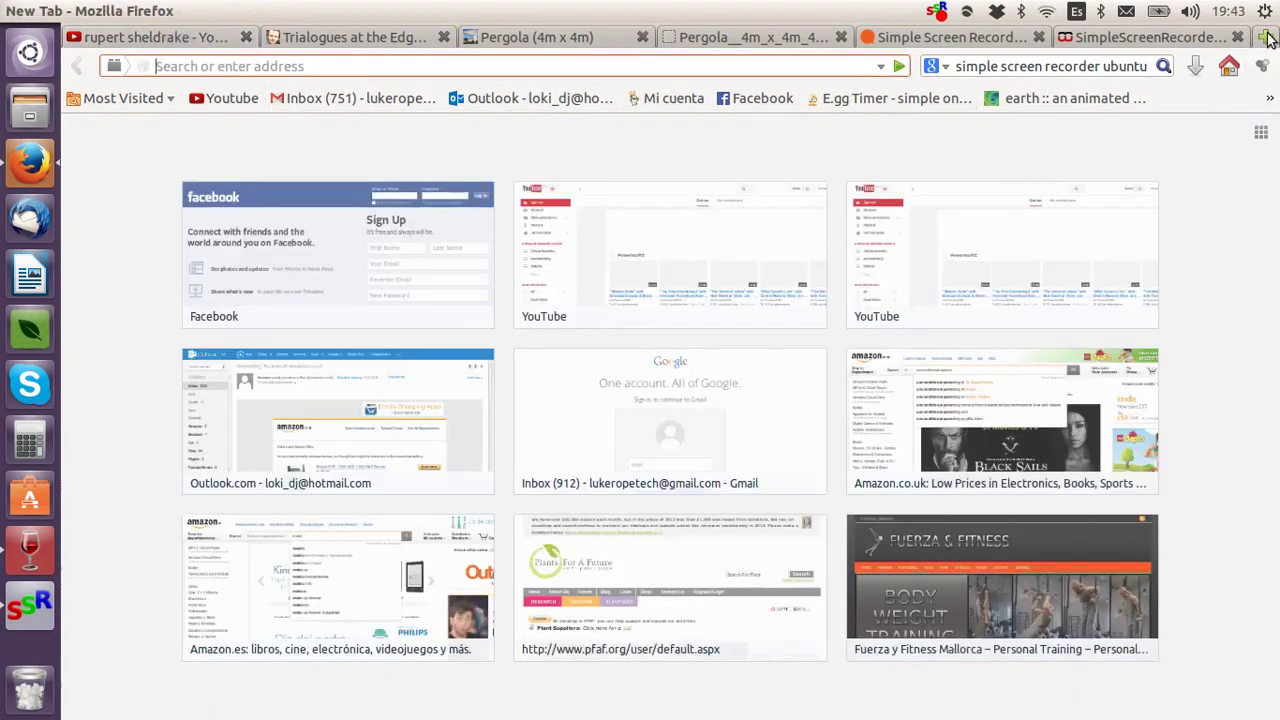
click(1266, 37)
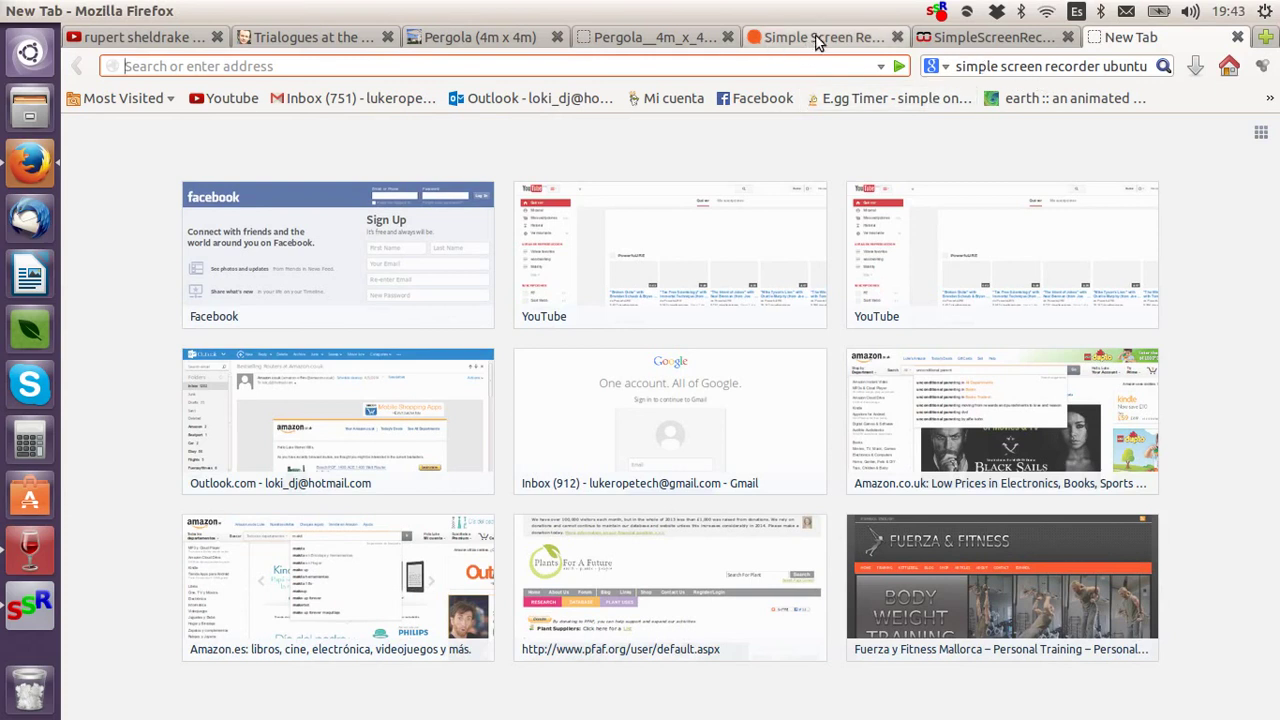
click(1014, 67)
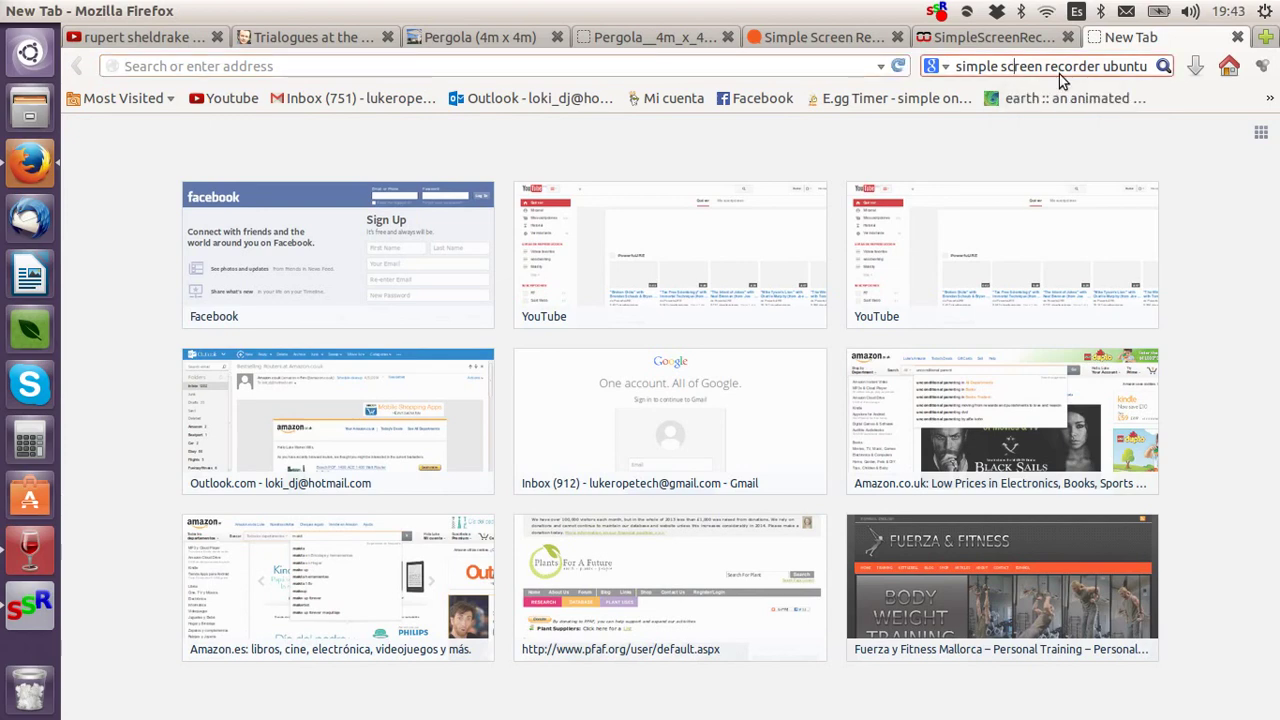
key(Return)
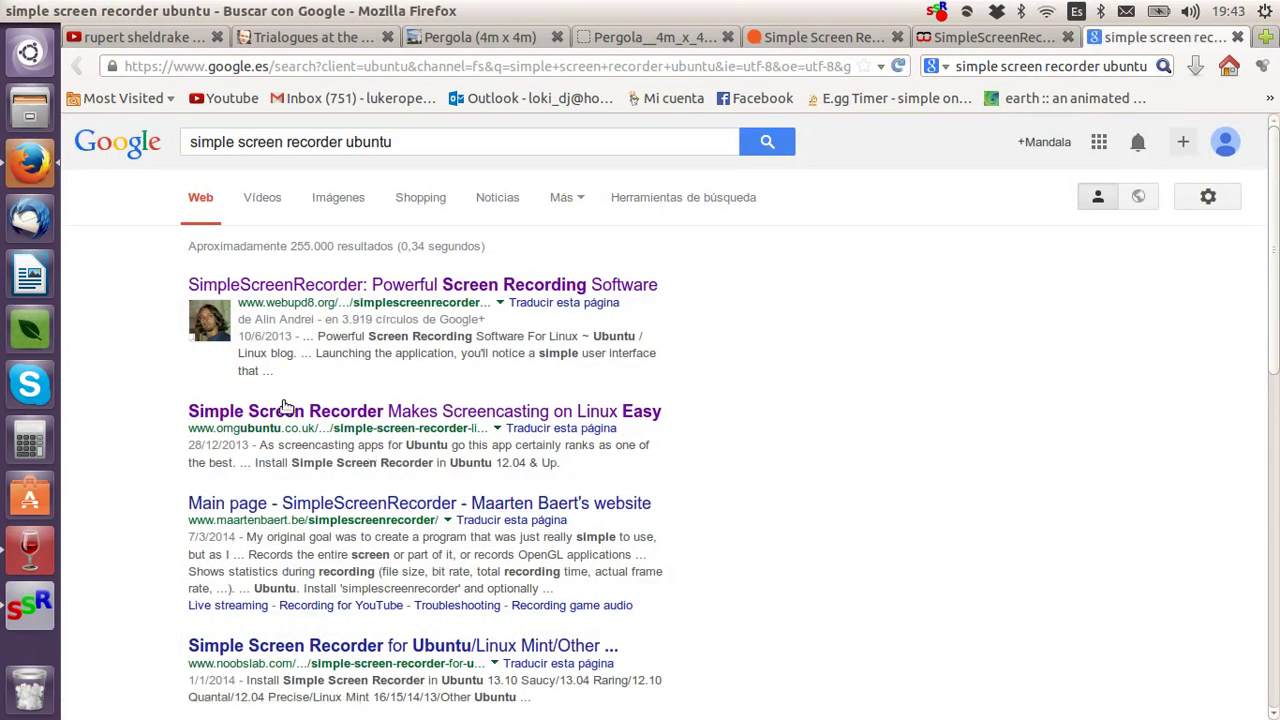
Step: Read the OMG! Ubuntu article's SimpleScreenRecorder install section, then close the article tab
click(389, 416)
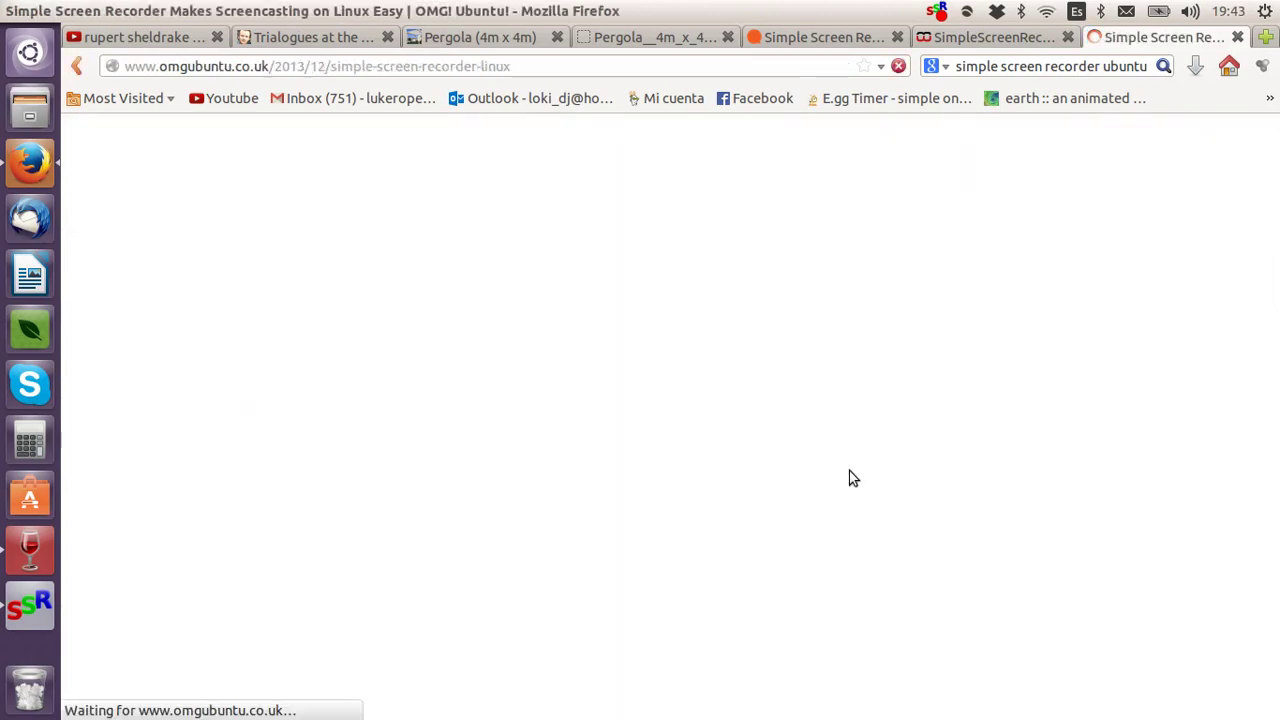
scroll(563, 356, down, 8)
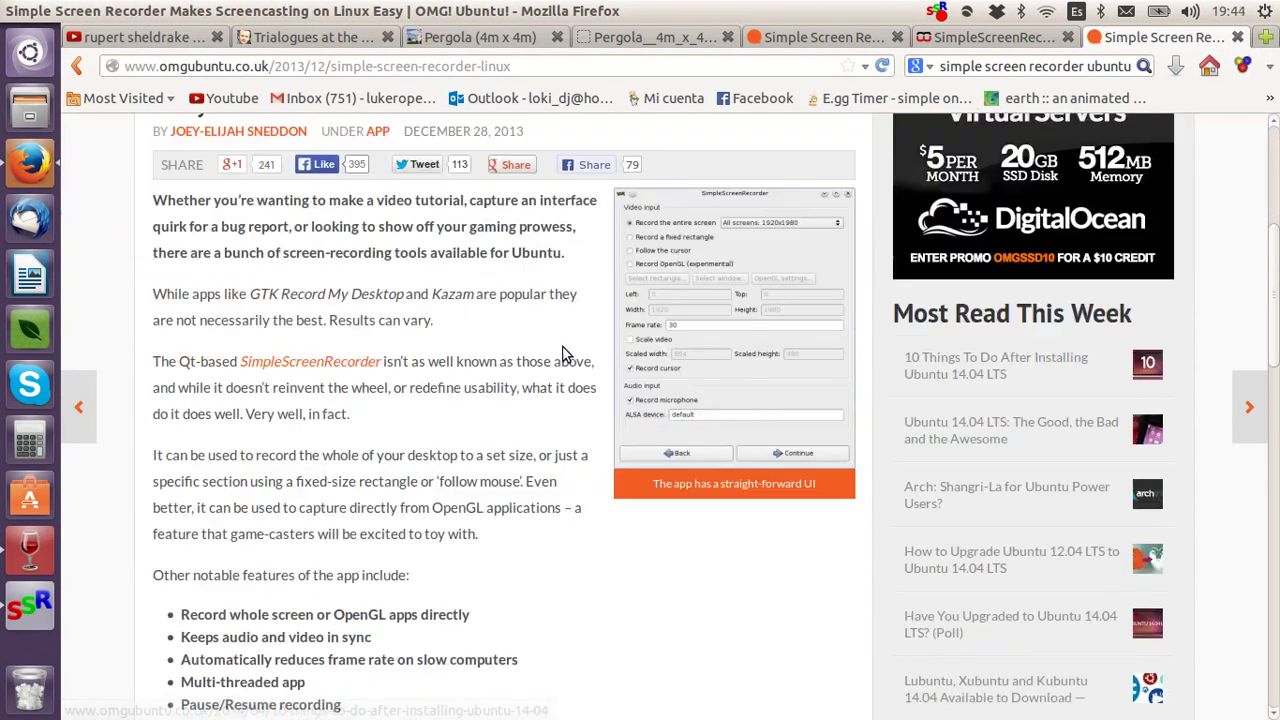
scroll(563, 352, down, 6)
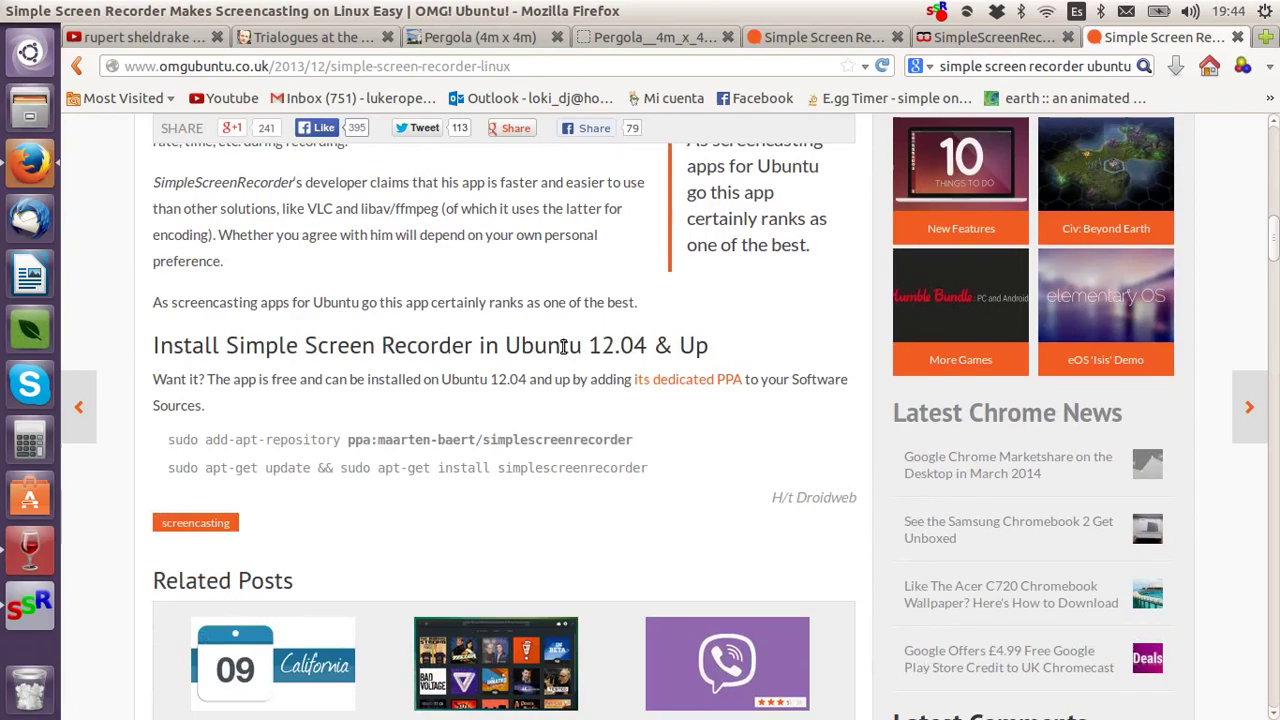
scroll(540, 335, up, 4)
scroll(530, 320, up, 10)
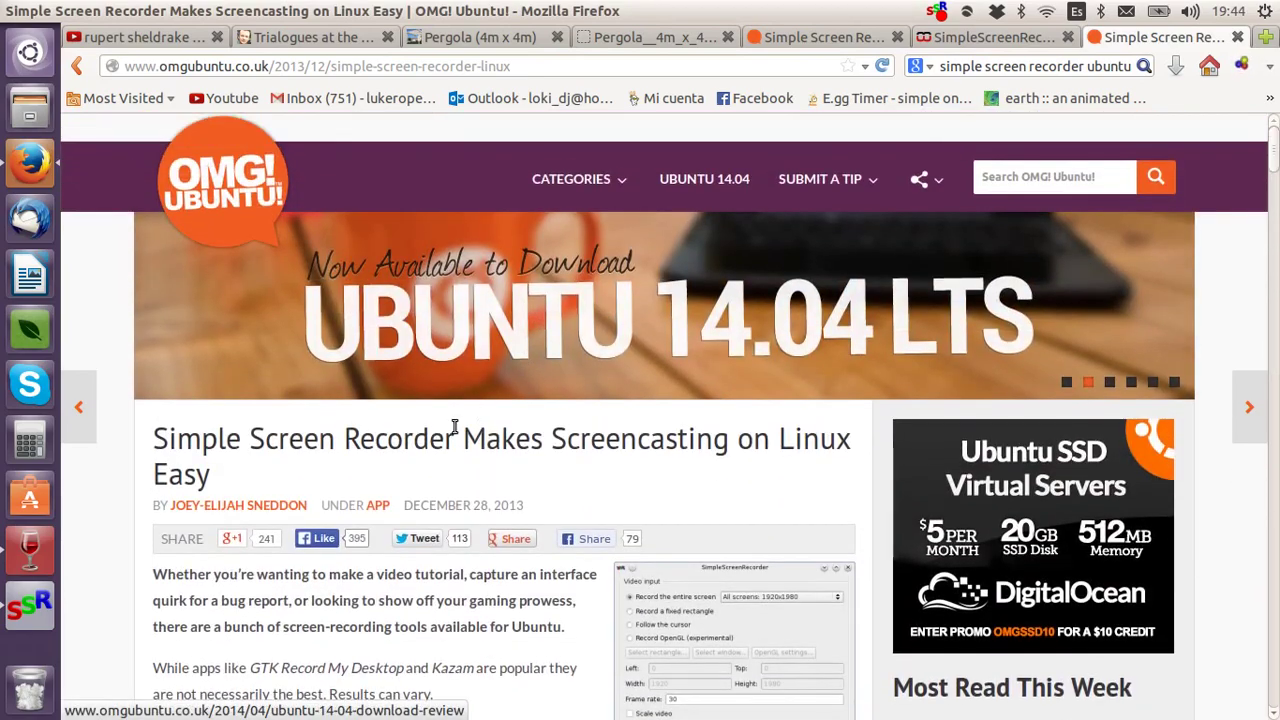
scroll(452, 410, down, 9)
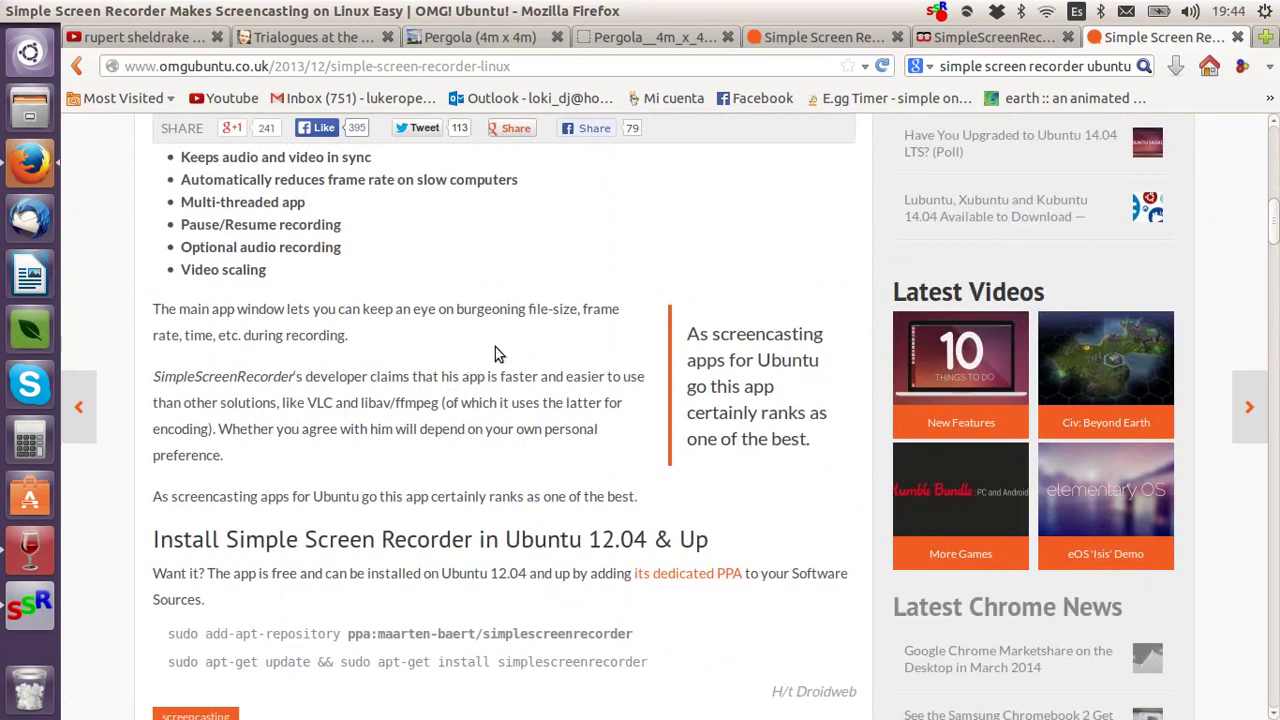
click(1238, 38)
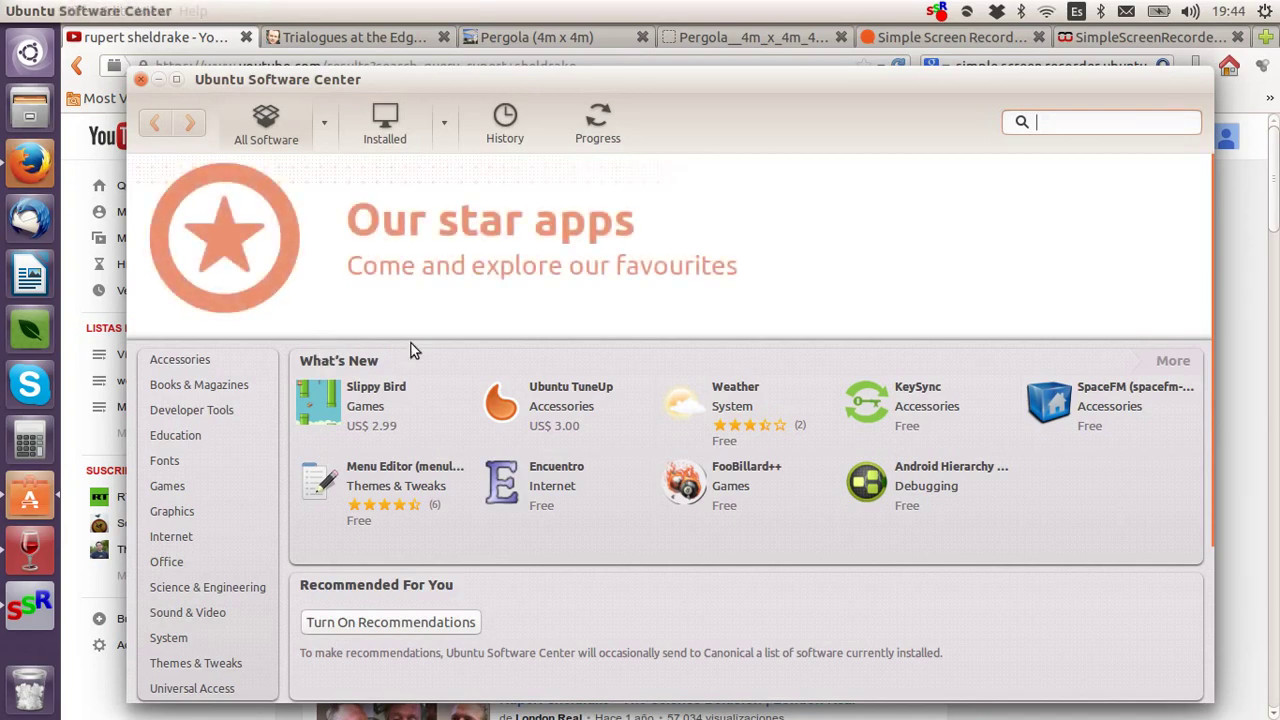
Step: Browse the Graphics apps in Ubuntu Software Center, then close the store
click(168, 511)
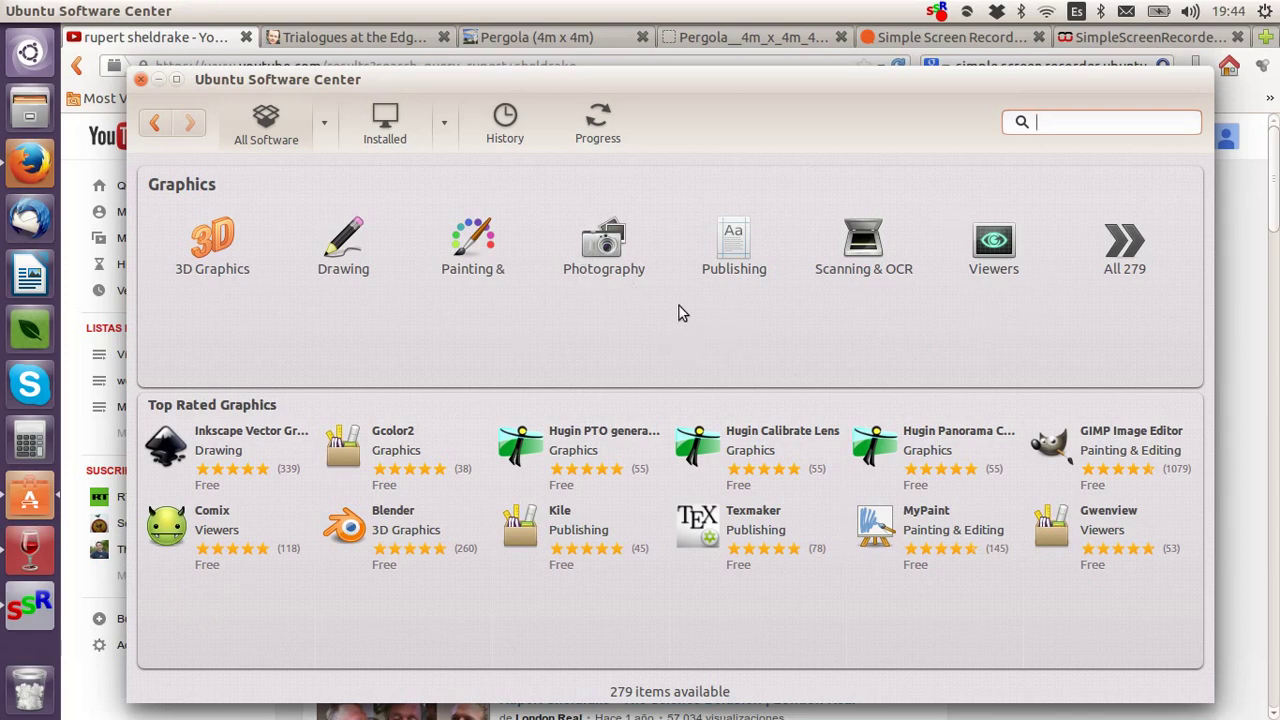
click(140, 80)
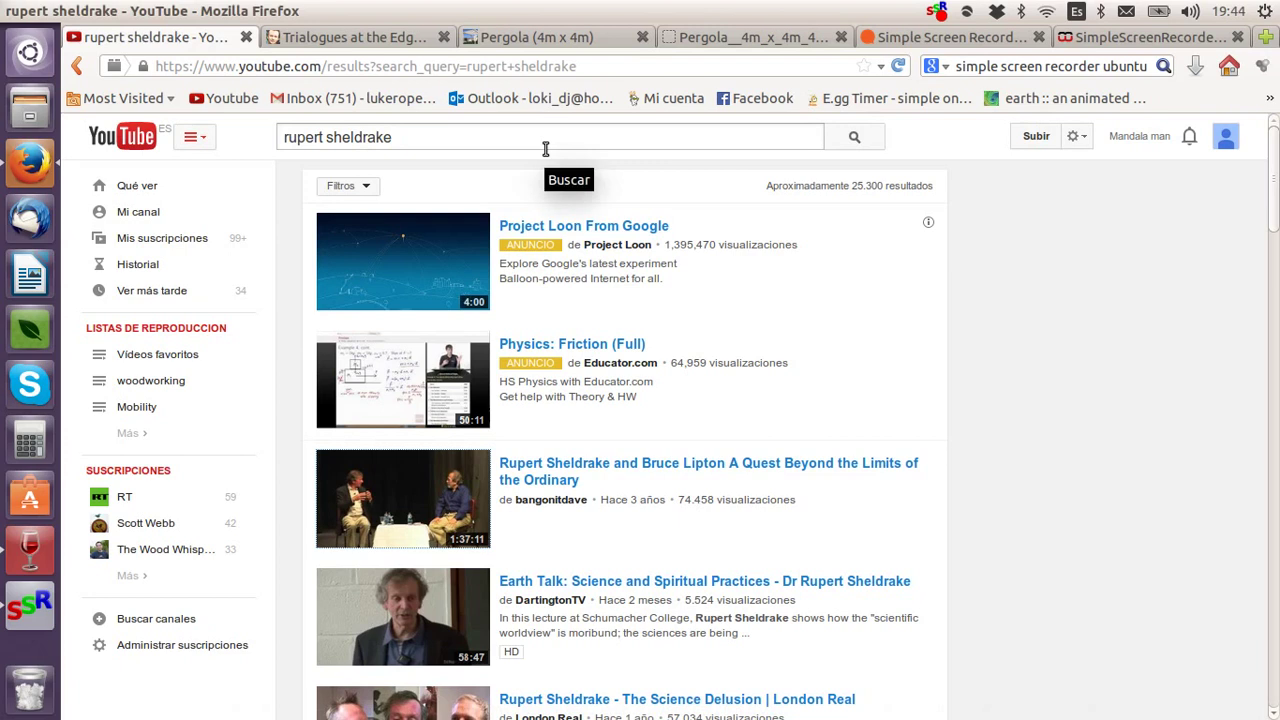
Step: Look over the Trialogues page, the Pergola (4m x 4m) product page and its full-size photo
mouse_move(226, 433)
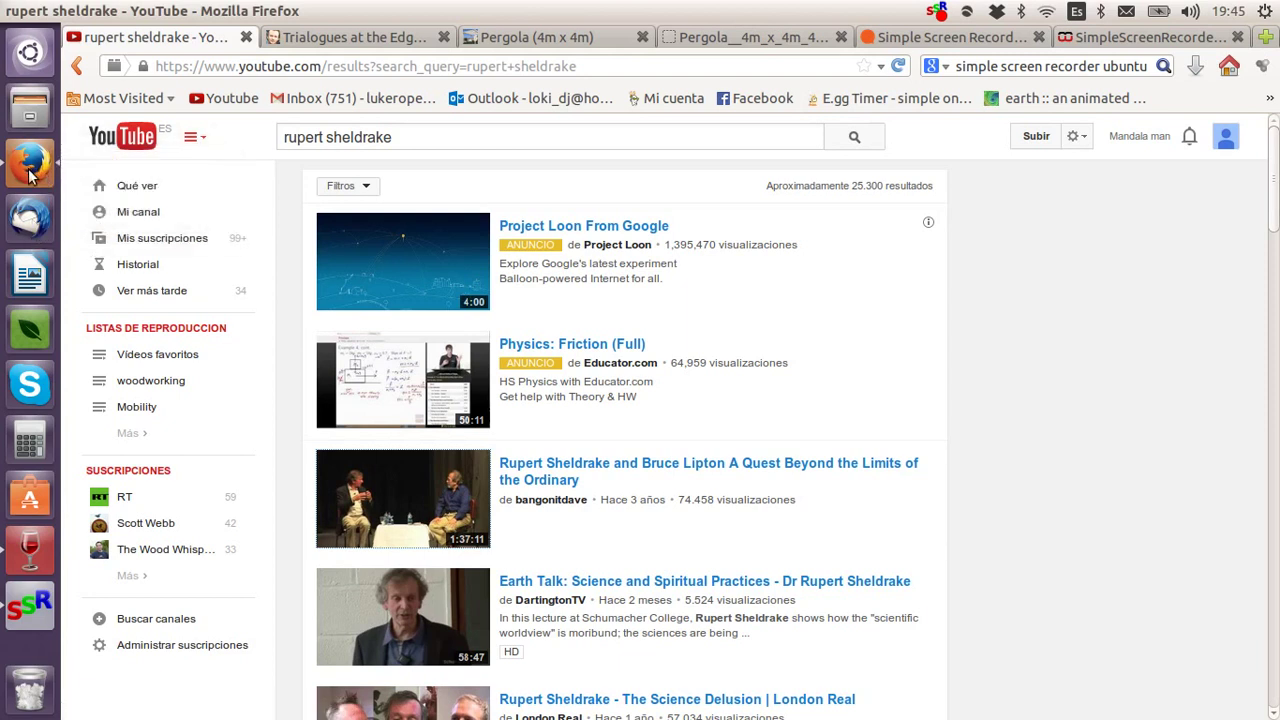
click(370, 38)
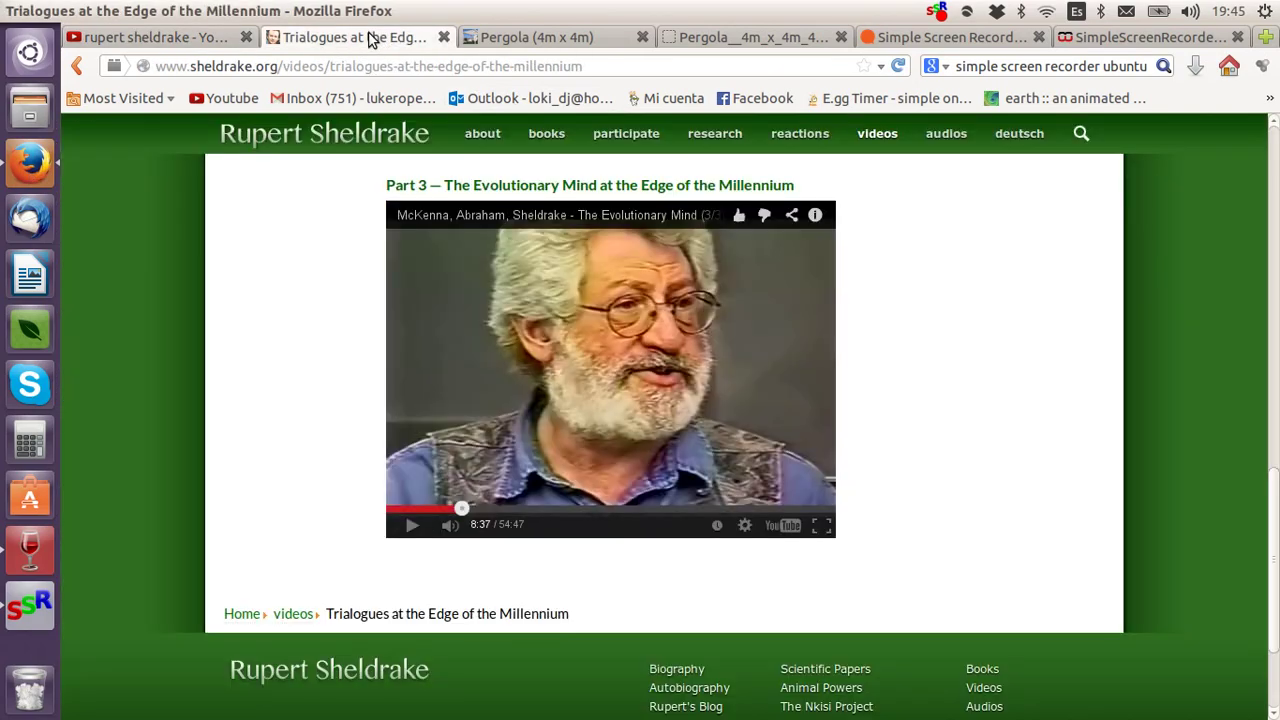
click(500, 38)
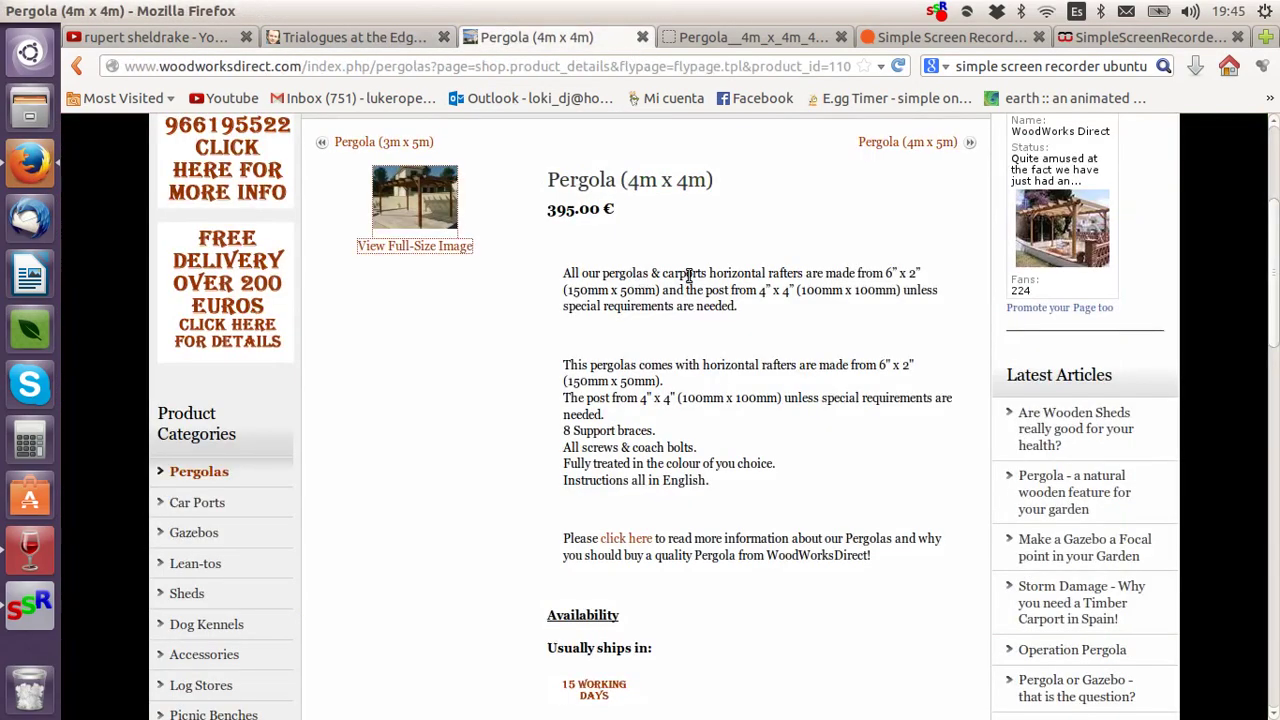
scroll(650, 250, up, 5)
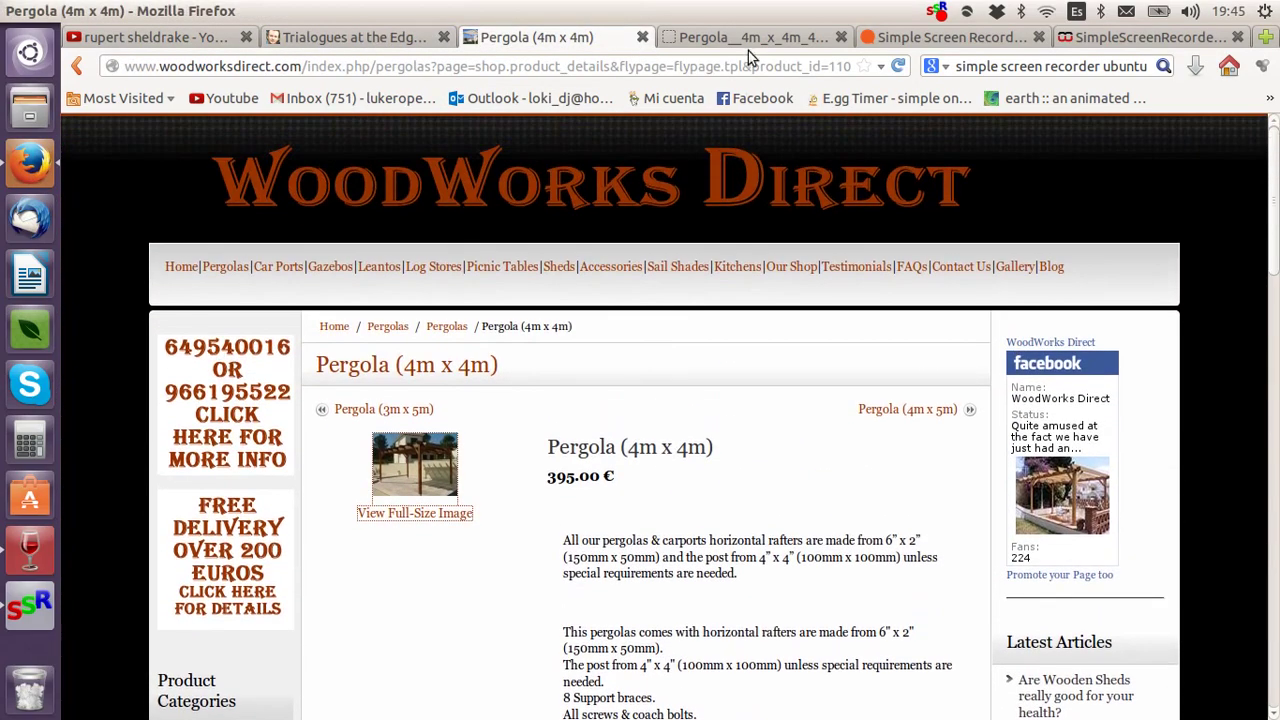
click(750, 40)
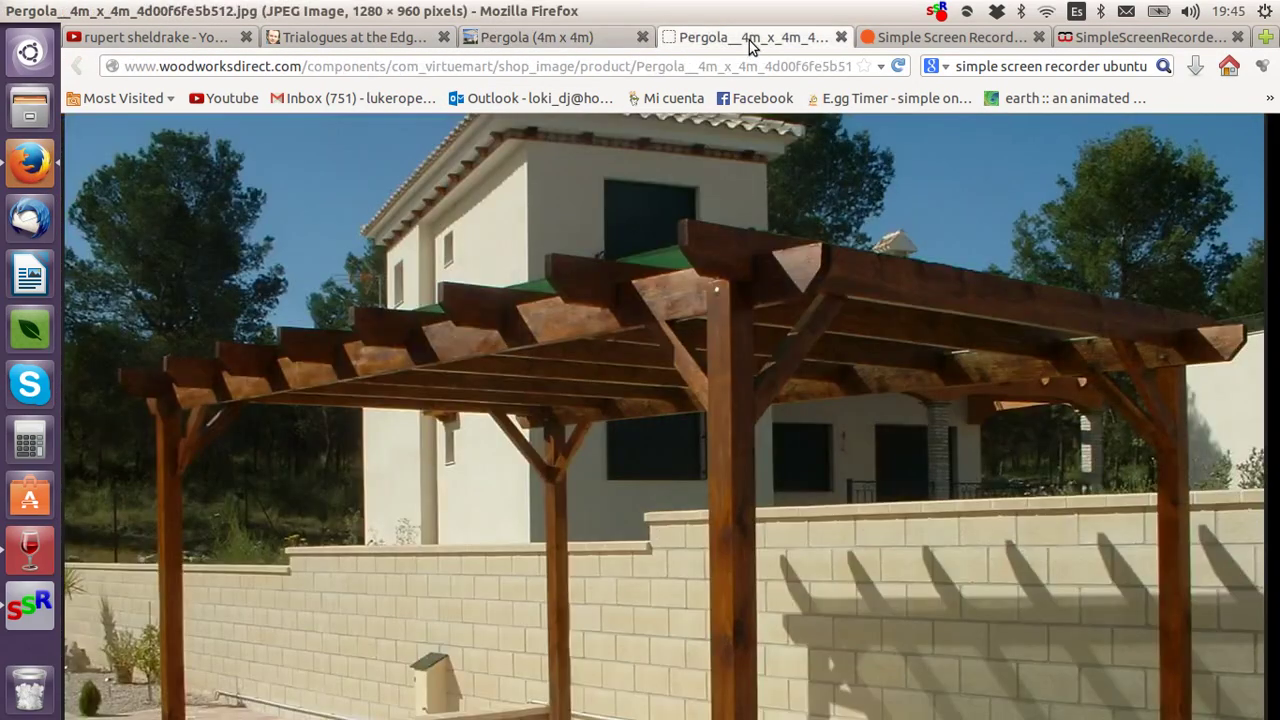
scroll(743, 271, down, 5)
scroll(743, 271, up, 5)
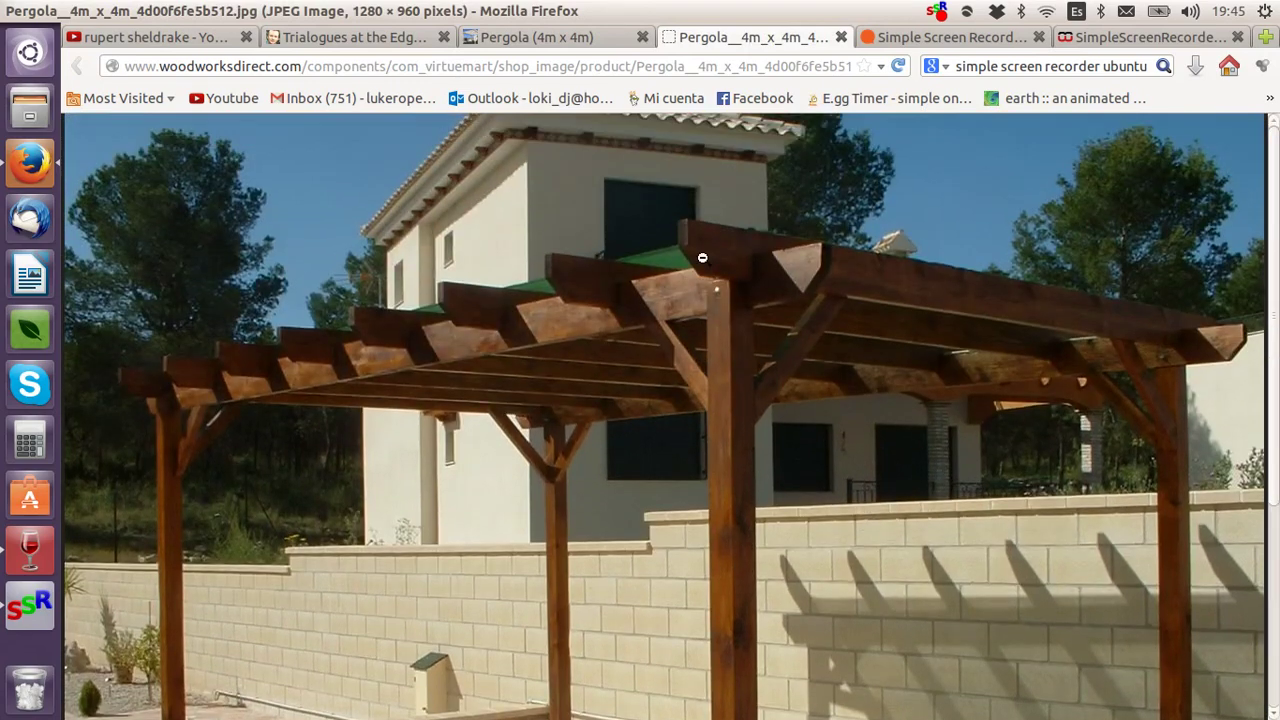
scroll(703, 258, down, 4)
scroll(703, 258, up, 5)
Step: Close the OMG! Ubuntu and webupd8 screen recorder article tabs
click(950, 38)
click(1039, 37)
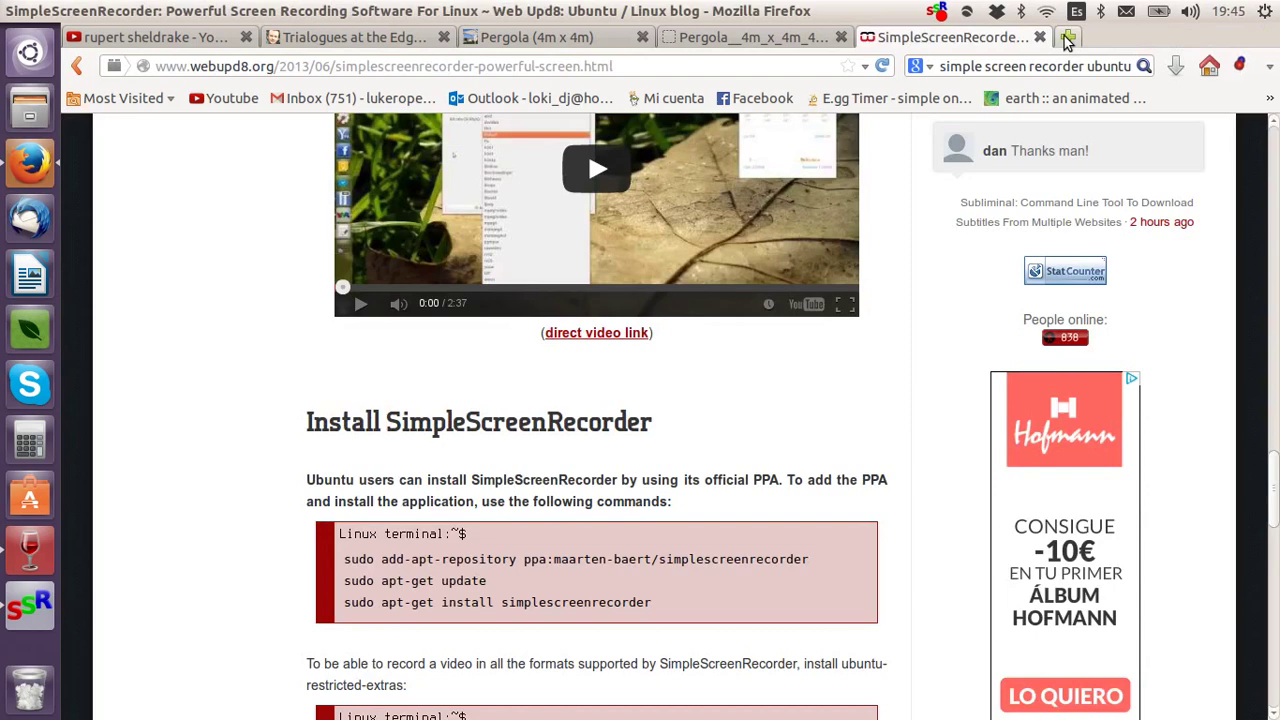
click(1039, 37)
scroll(698, 285, down, 5)
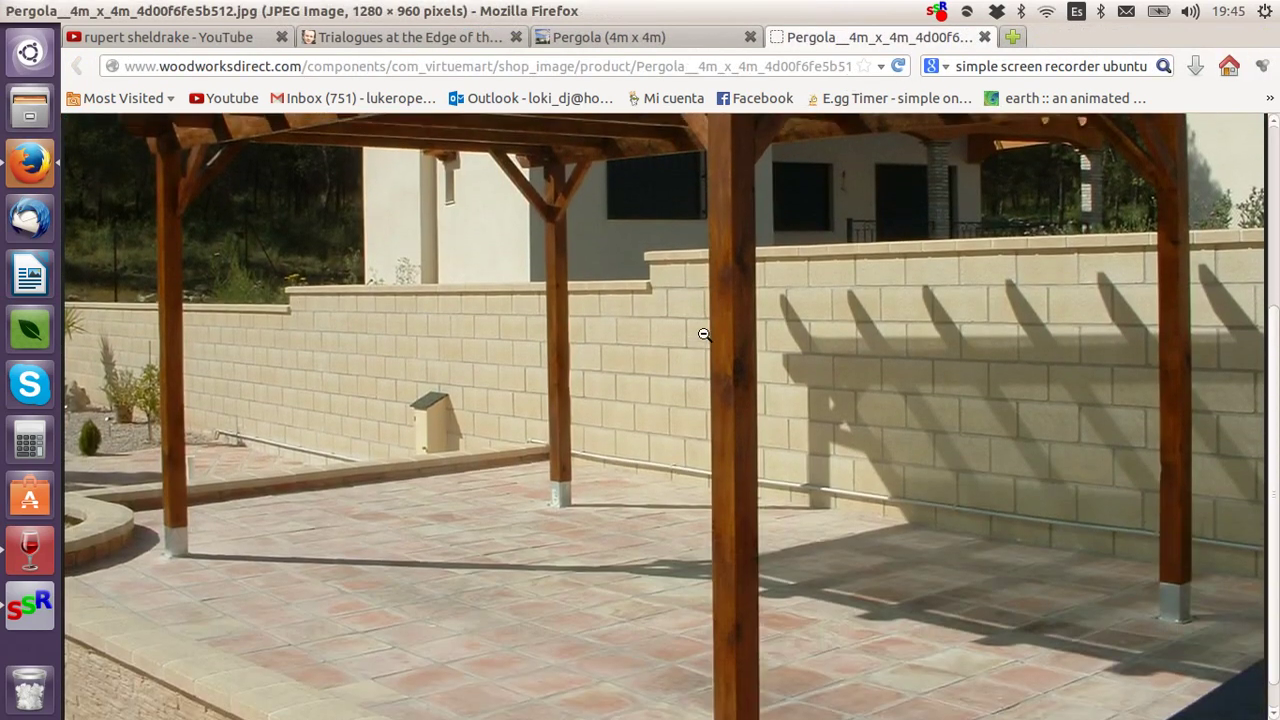
scroll(704, 334, up, 1)
scroll(704, 334, up, 4)
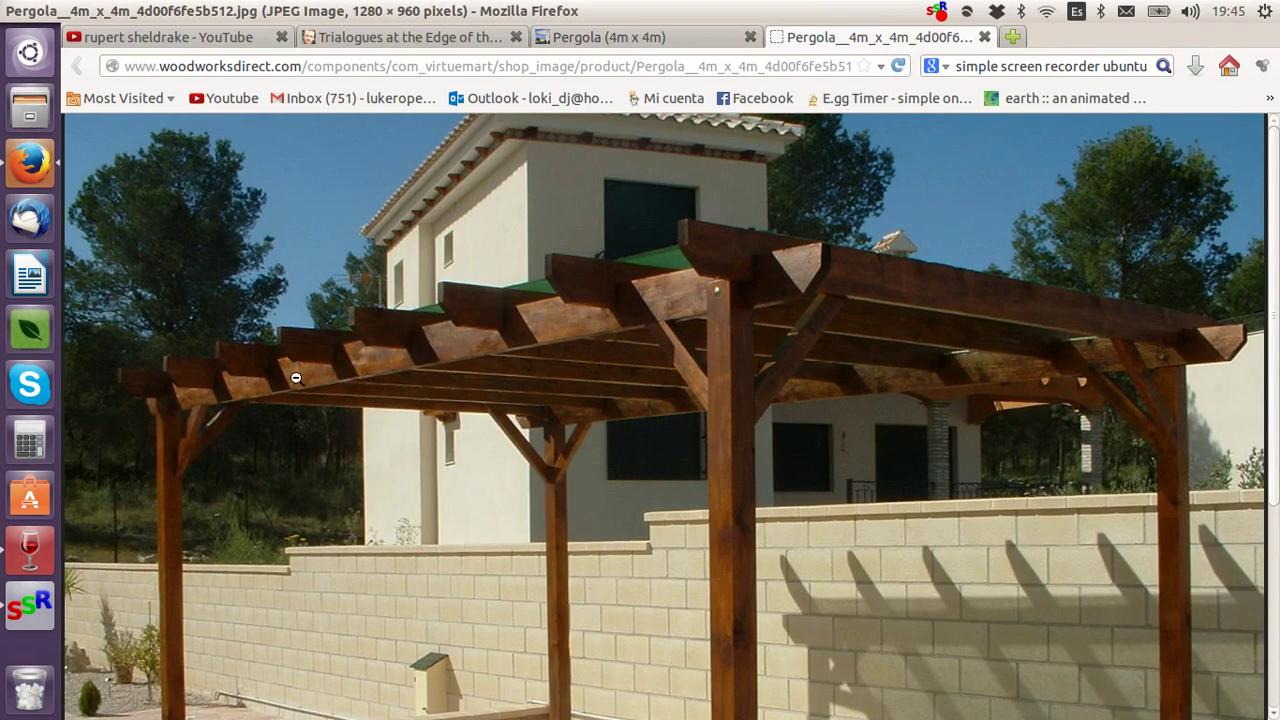
Step: Revisit the Pergola page, then settle on the Trialogues at the Edge of the Millennium page
click(650, 36)
click(404, 47)
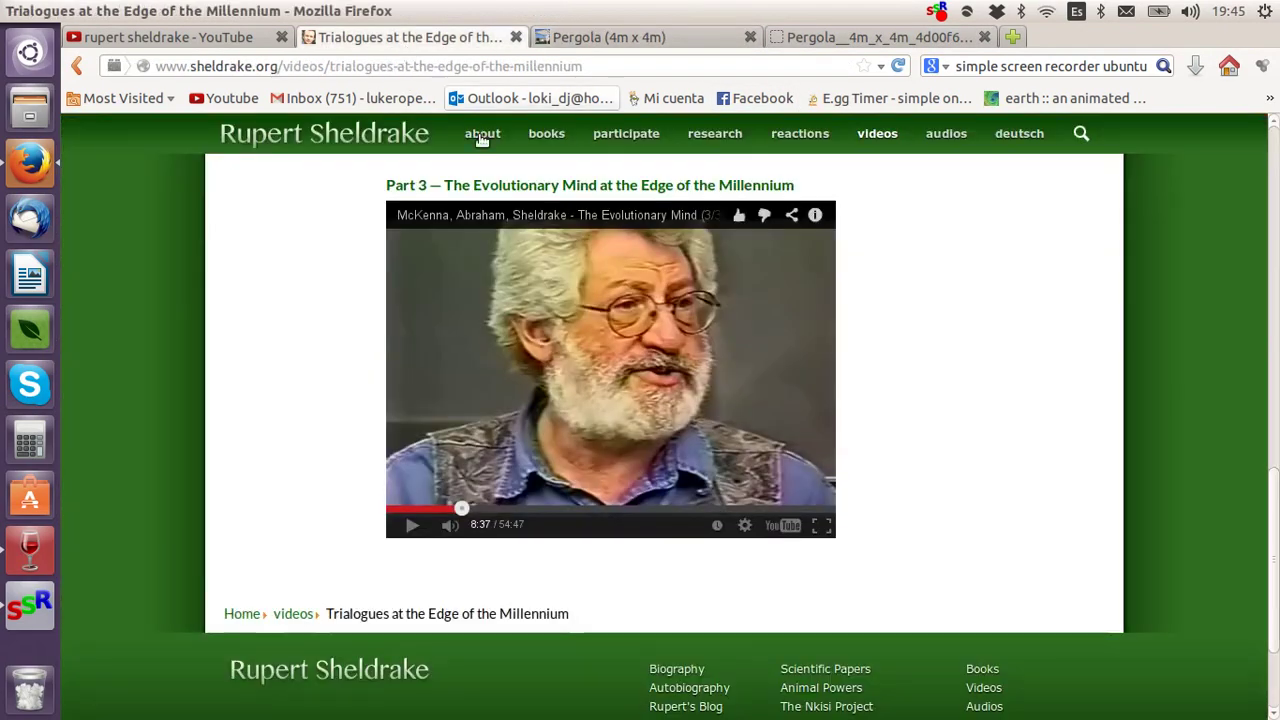
scroll(658, 348, up, 5)
scroll(657, 356, up, 5)
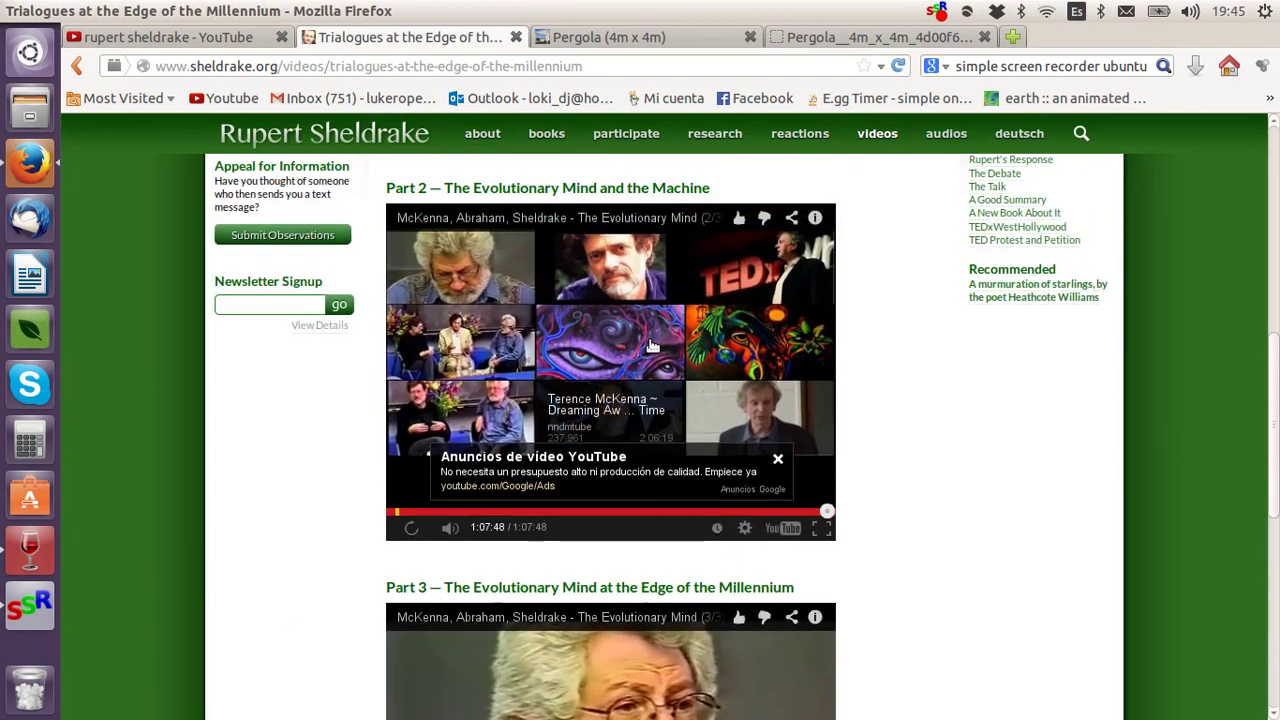
scroll(645, 340, down, 8)
scroll(632, 318, up, 7)
scroll(632, 318, up, 10)
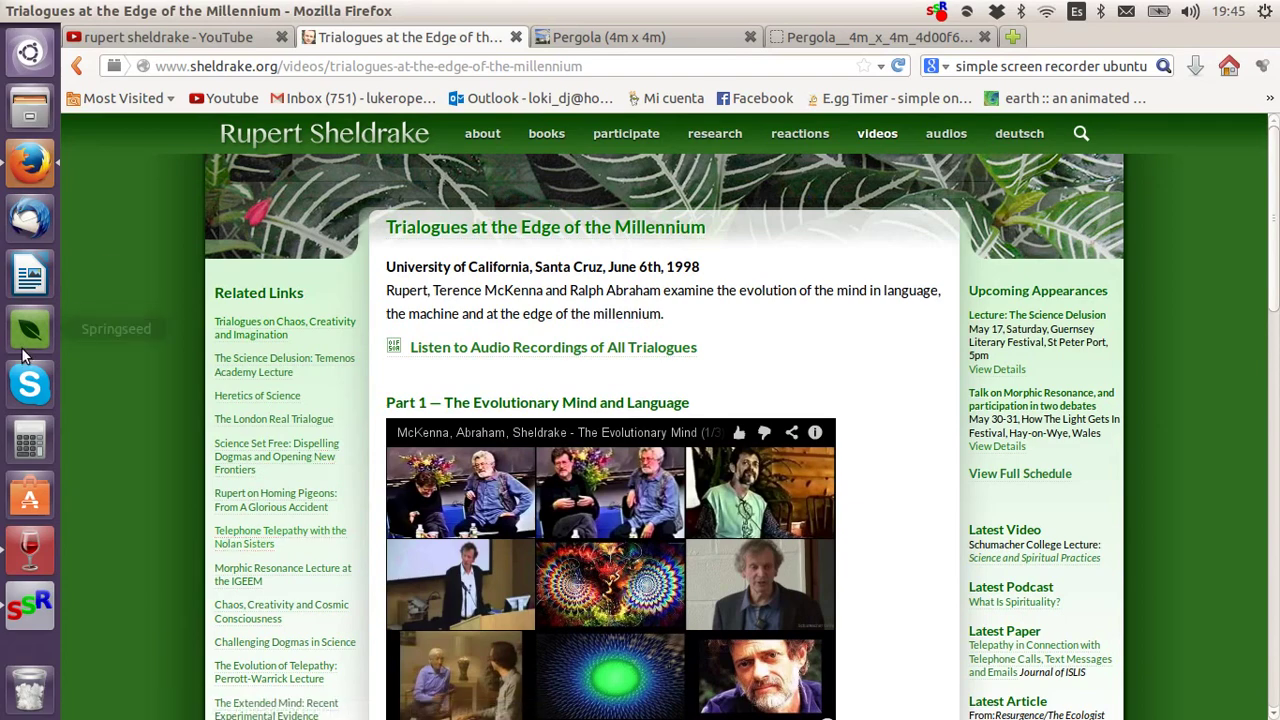
Step: Open terrace.skp in SketchUp and orbit around the house, ending above the front pergola
click(30, 548)
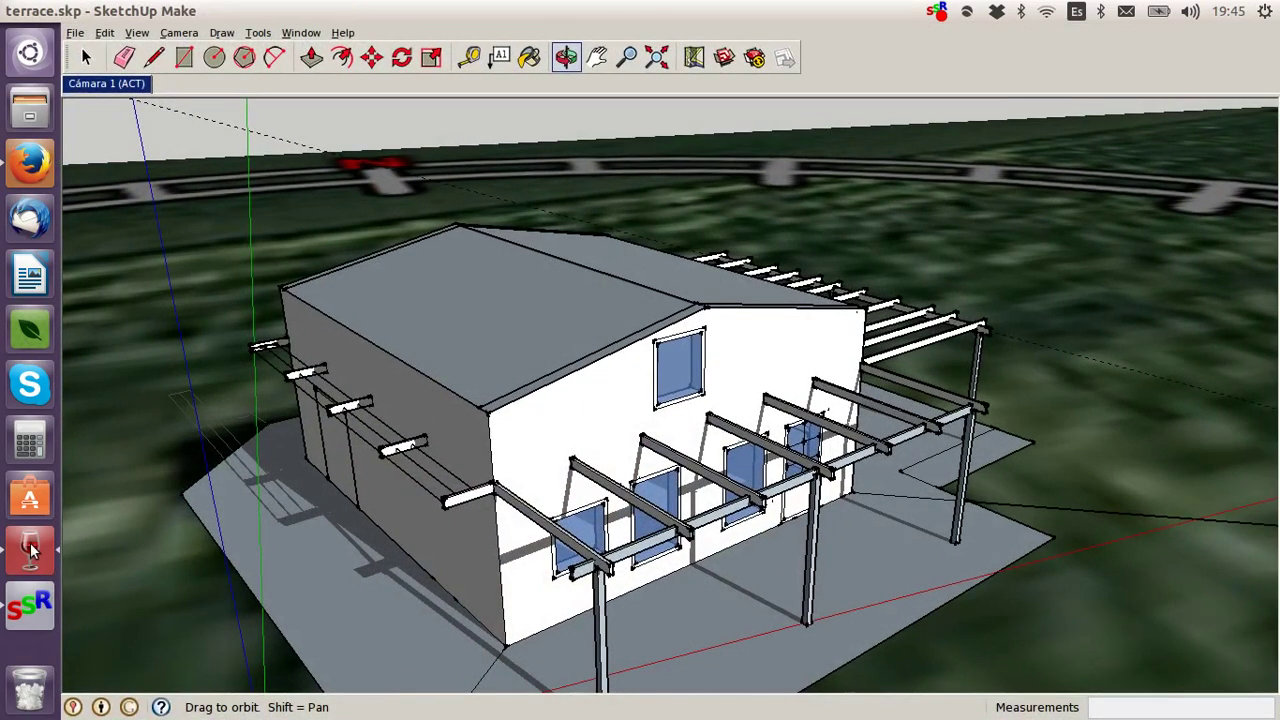
drag(392, 404, 475, 344)
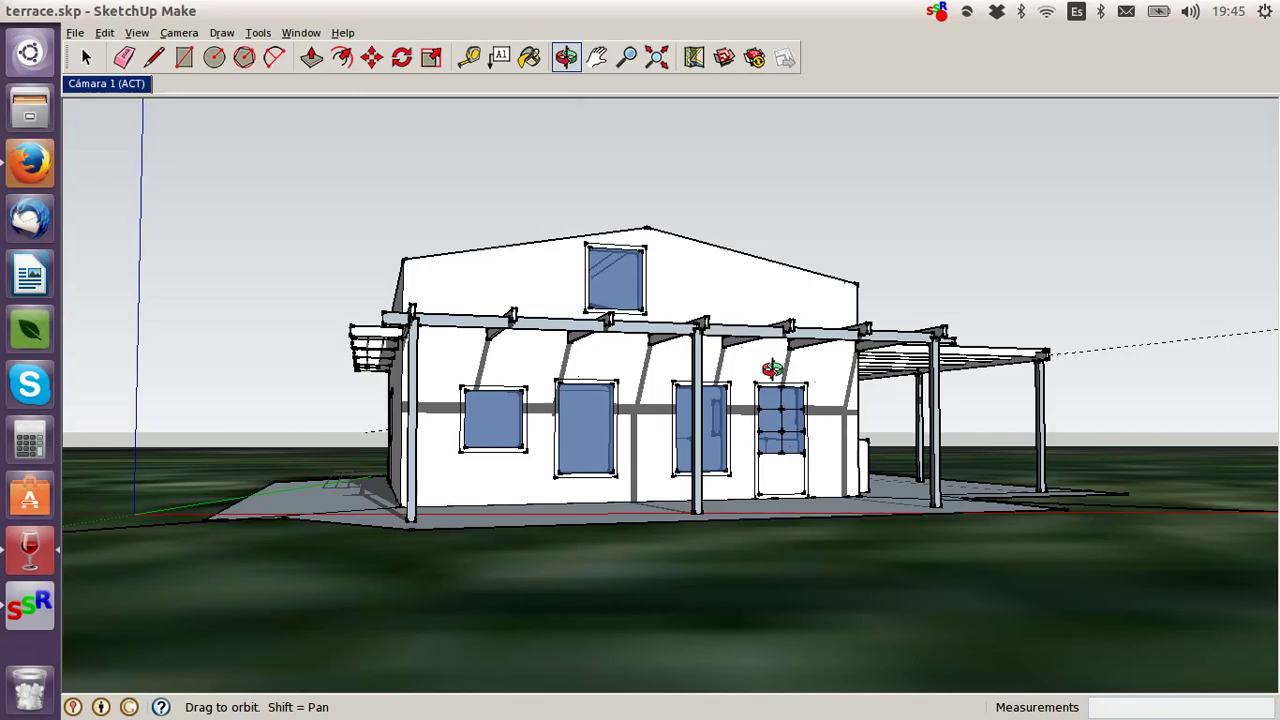
drag(772, 368, 798, 535)
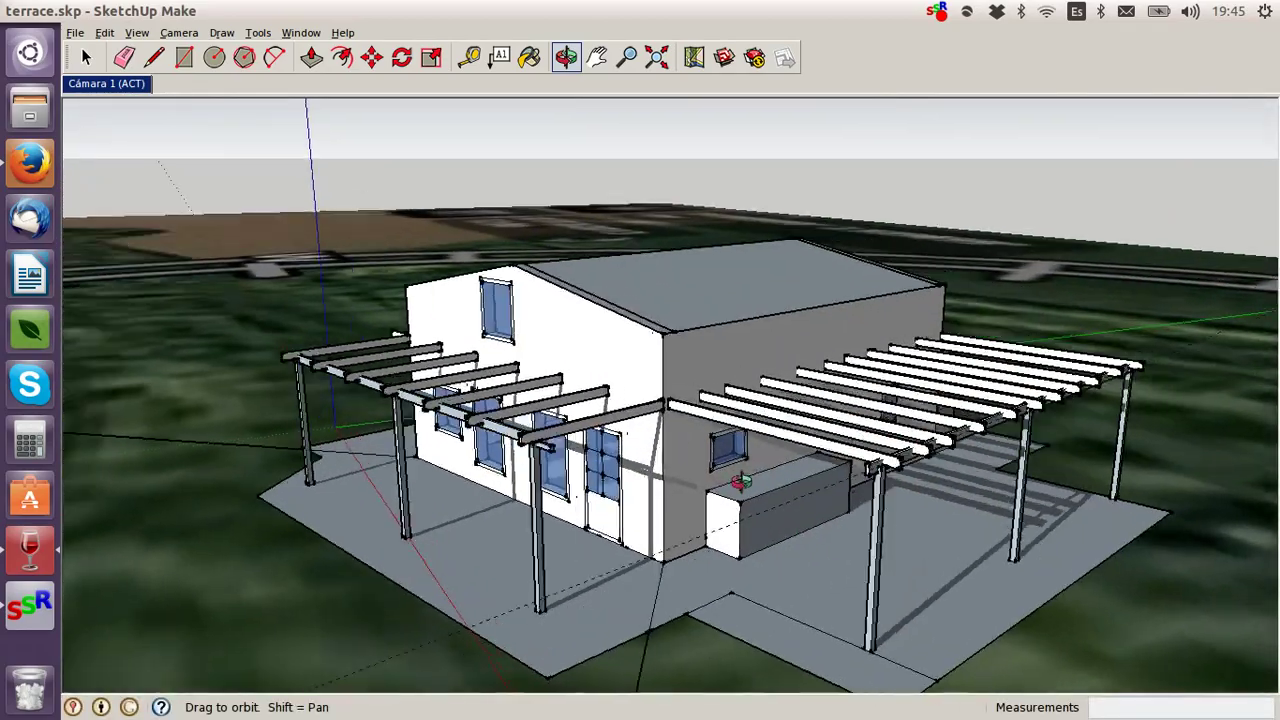
drag(740, 482, 537, 450)
drag(307, 378, 705, 380)
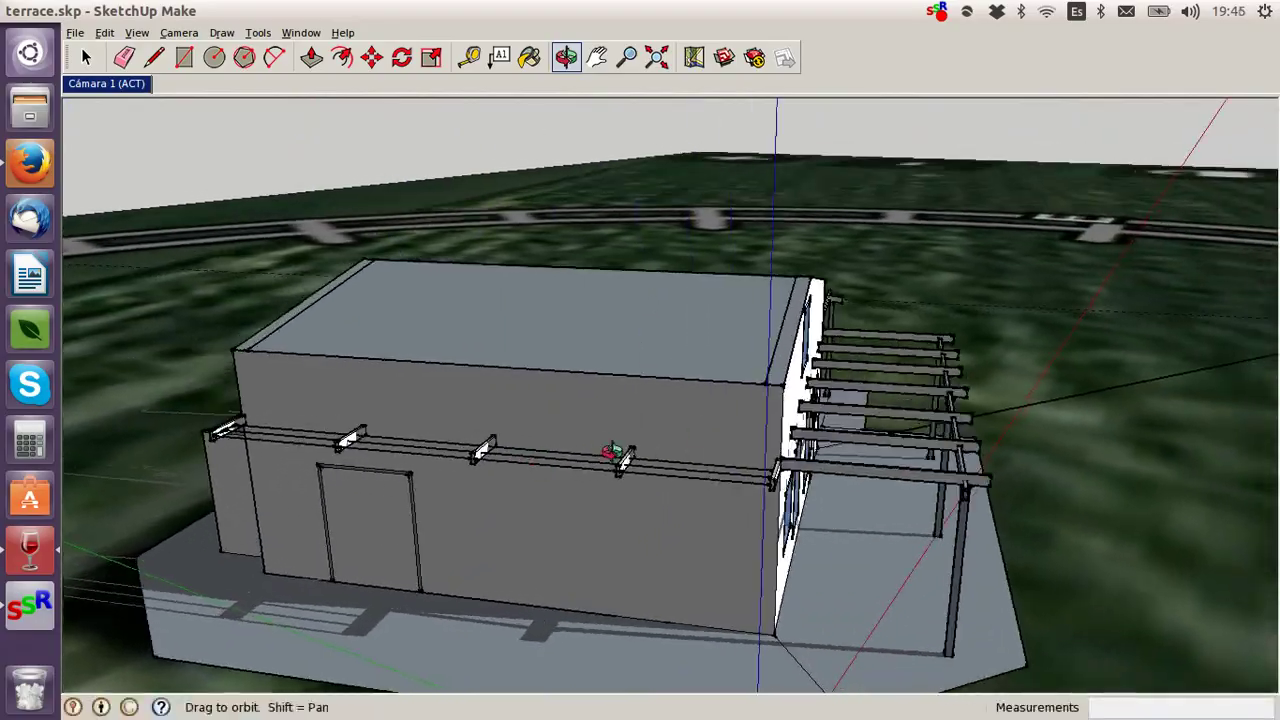
drag(617, 453, 948, 389)
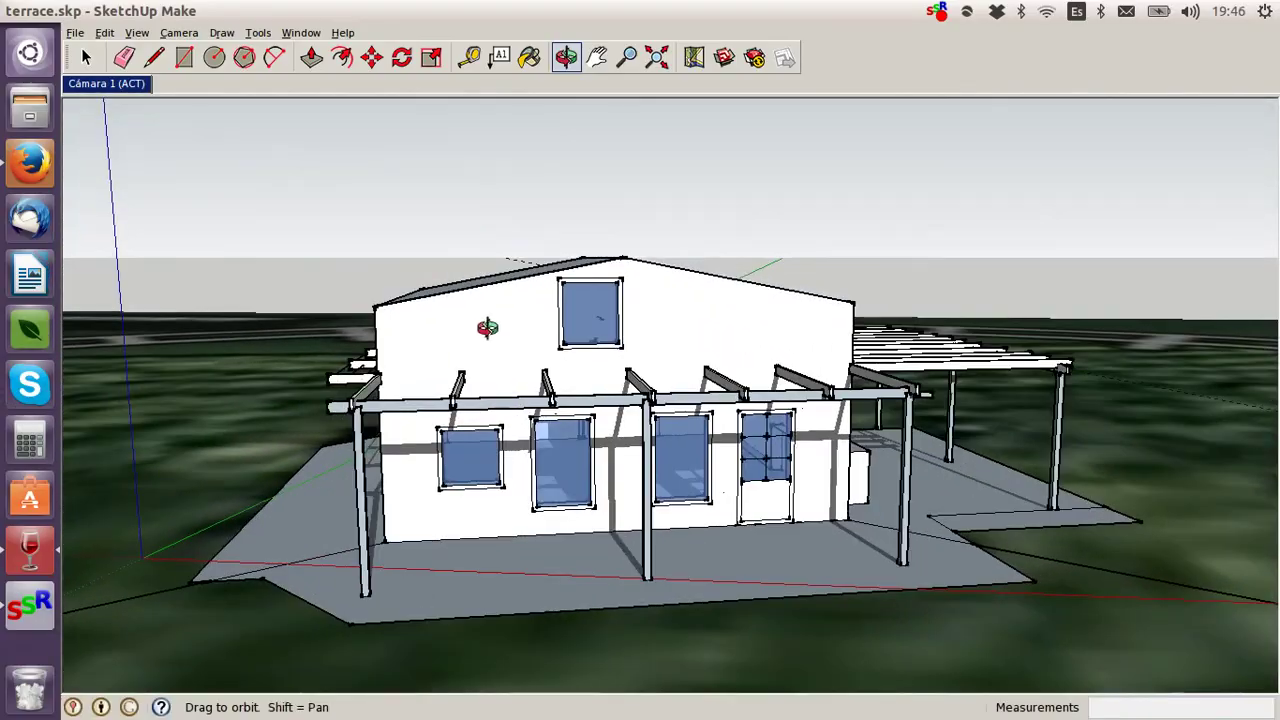
drag(487, 327, 786, 338)
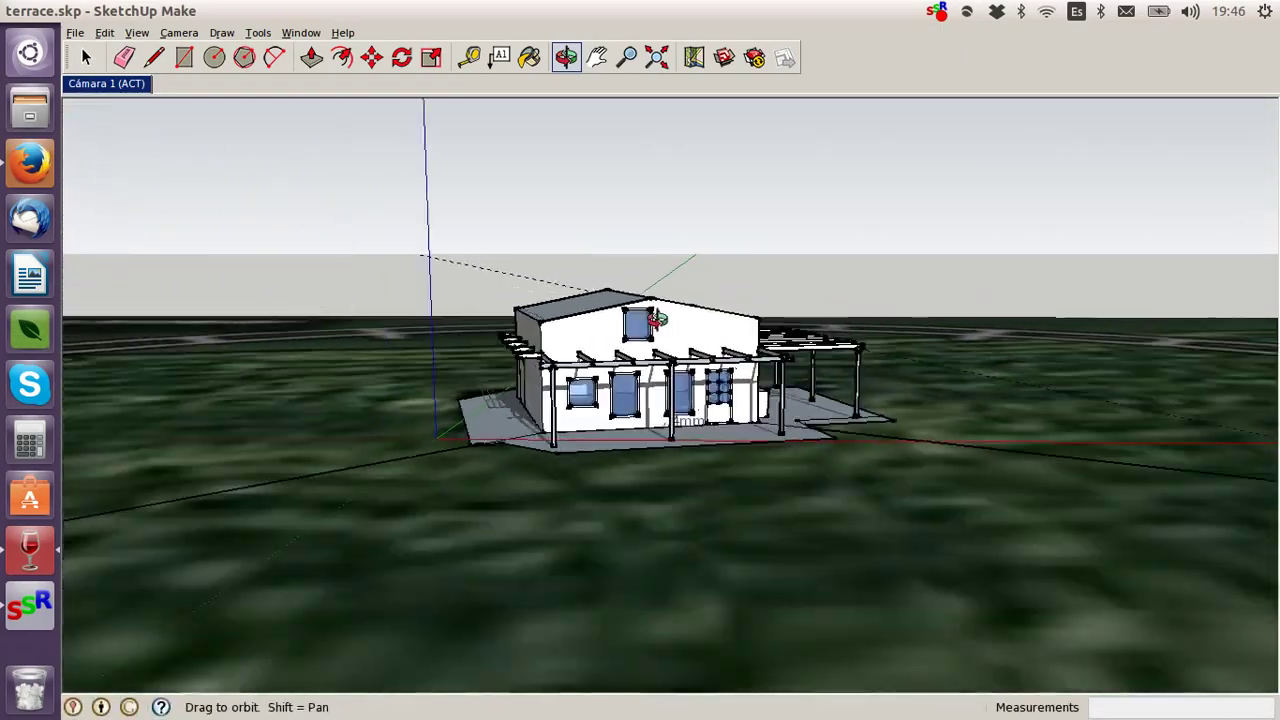
drag(657, 318, 918, 358)
scroll(560, 350, down, 5)
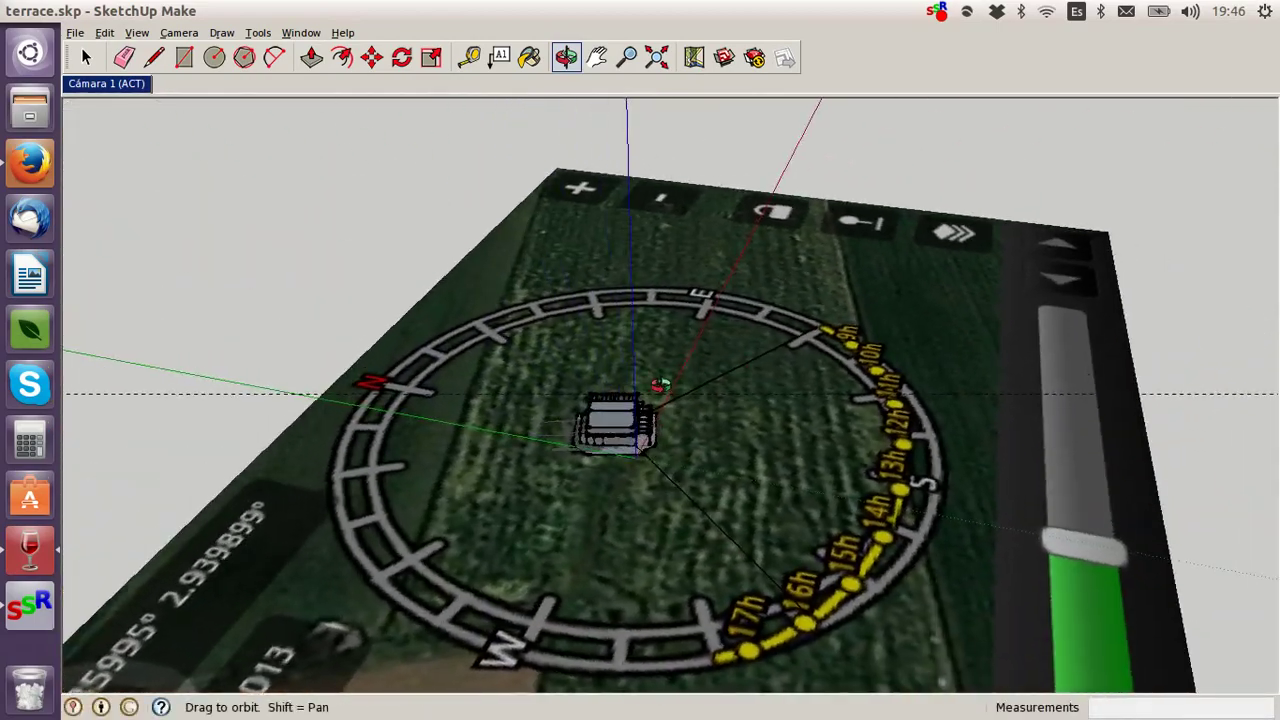
drag(660, 385, 712, 418)
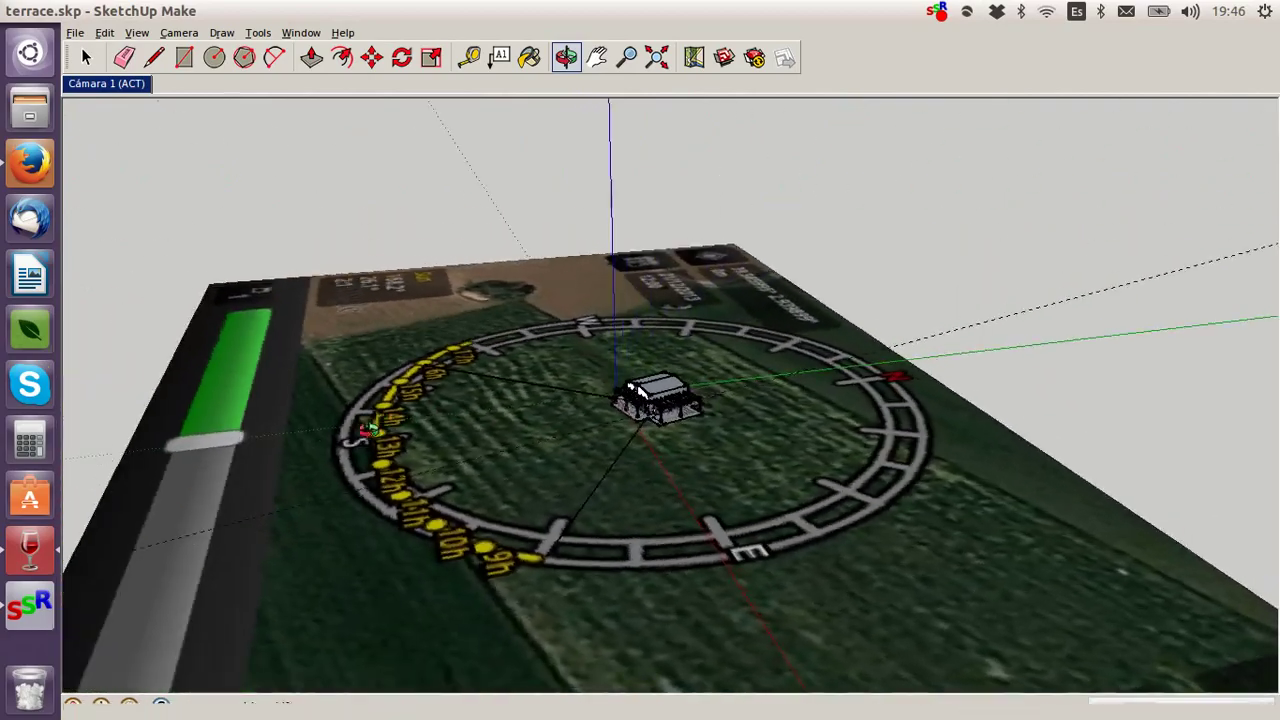
scroll(600, 365, up, 4)
drag(580, 354, 942, 428)
drag(498, 519, 378, 392)
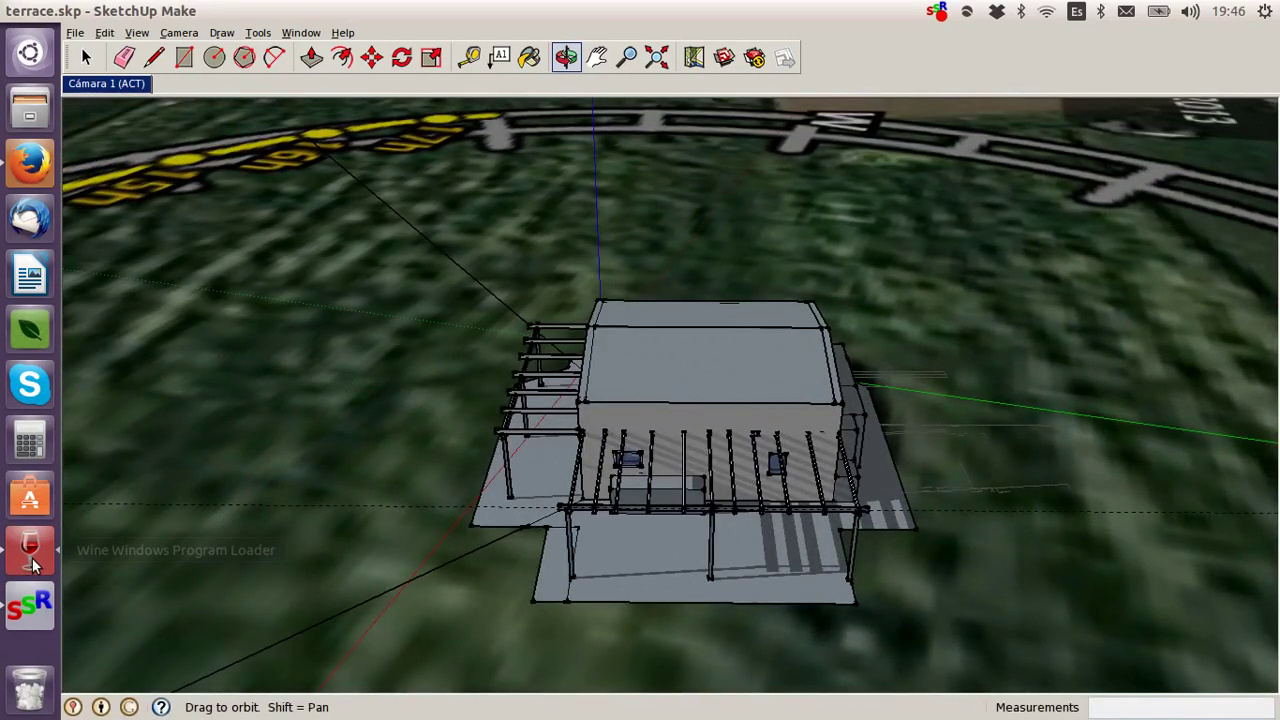
drag(440, 338, 593, 480)
scroll(591, 480, up, 5)
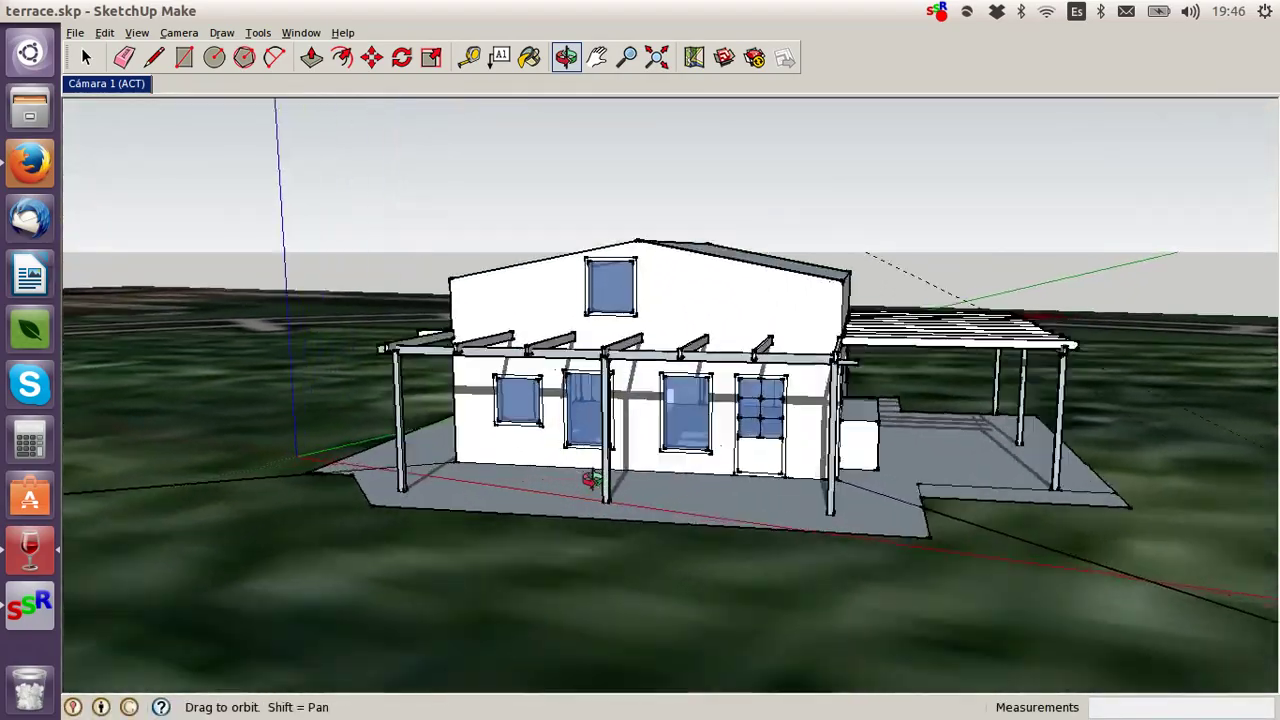
drag(529, 434, 766, 468)
drag(615, 464, 1043, 298)
drag(618, 433, 692, 405)
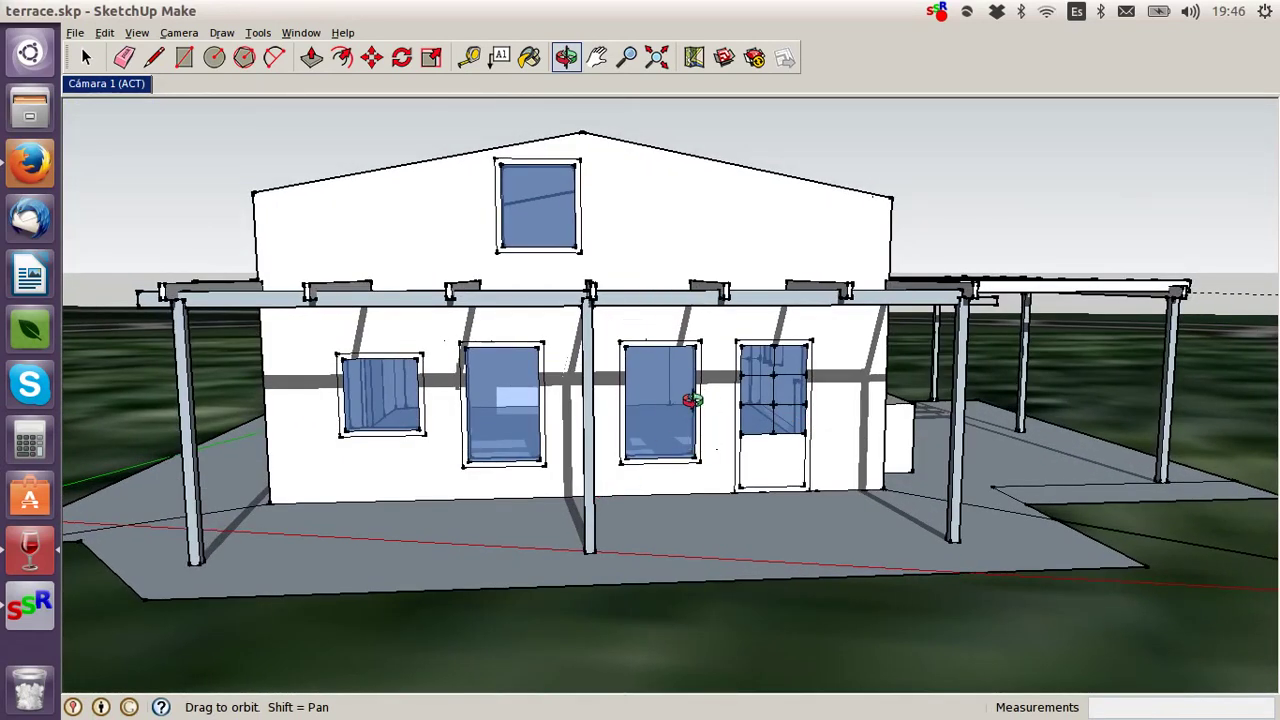
click(70, 33)
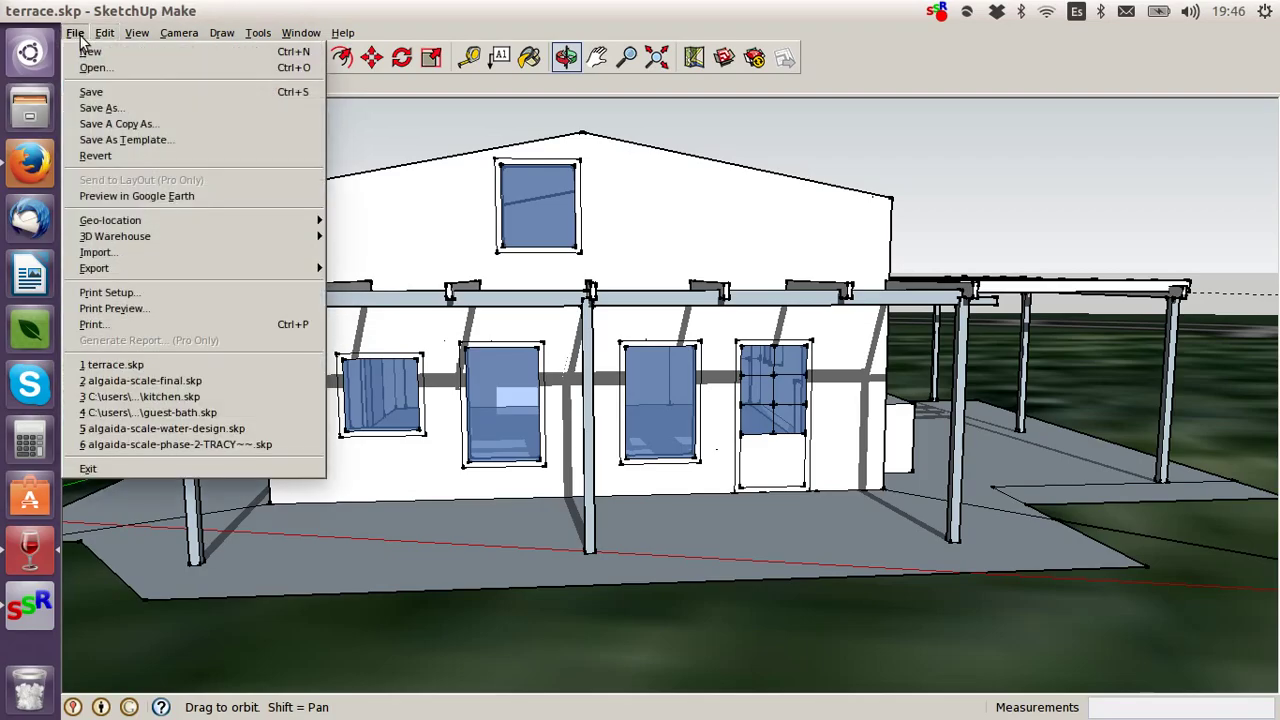
click(474, 594)
drag(720, 360, 597, 376)
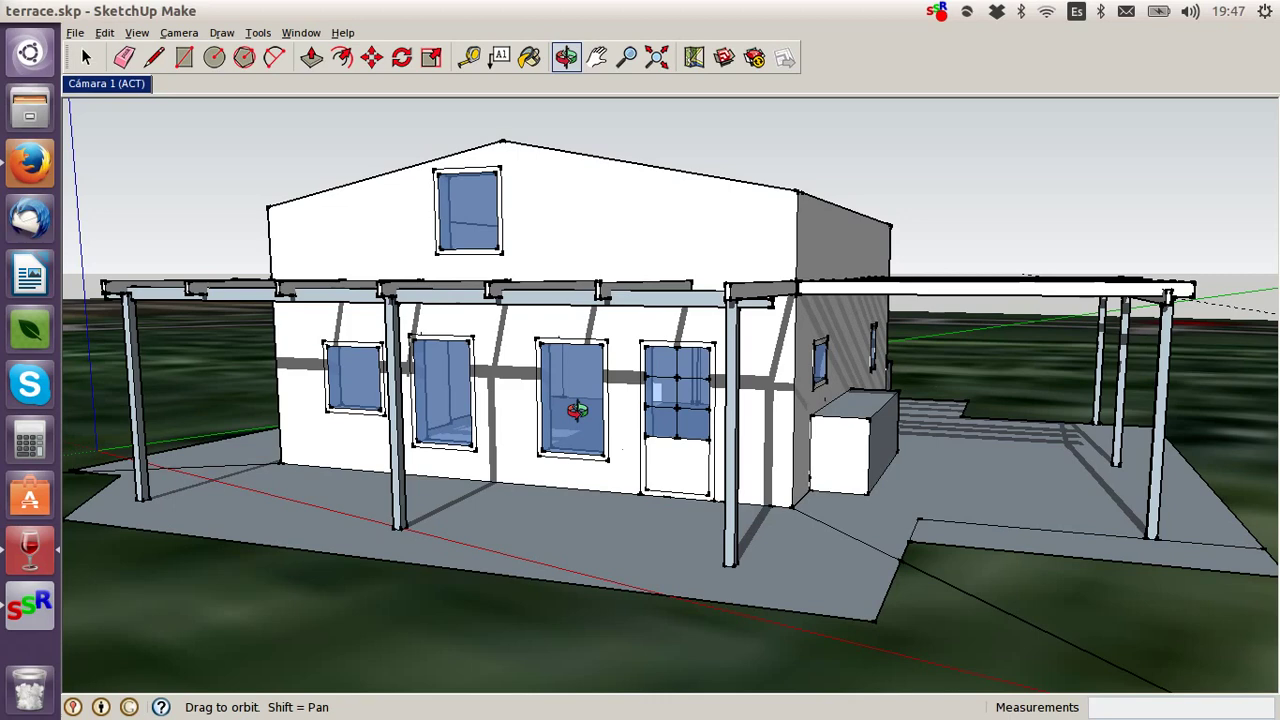
Step: Zoom through a front window into the room and look around at the door and floor shadows
scroll(581, 382, up, 4)
scroll(583, 385, up, 6)
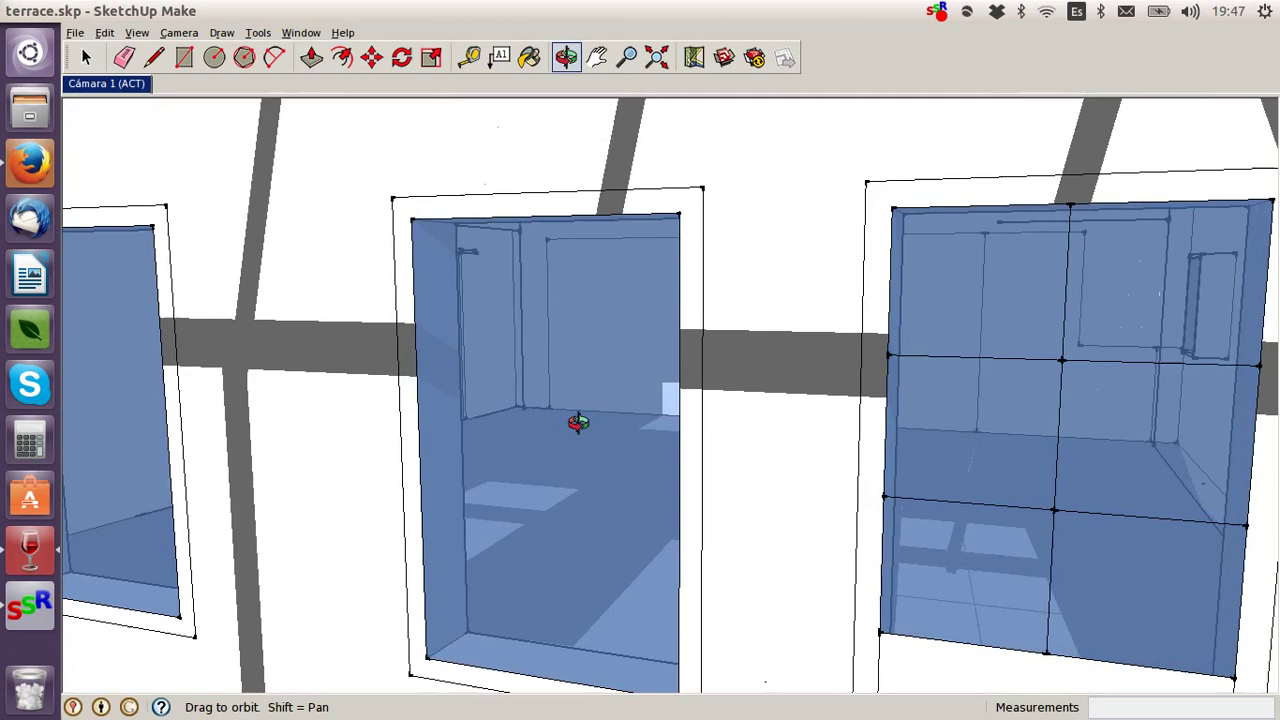
drag(609, 488, 315, 480)
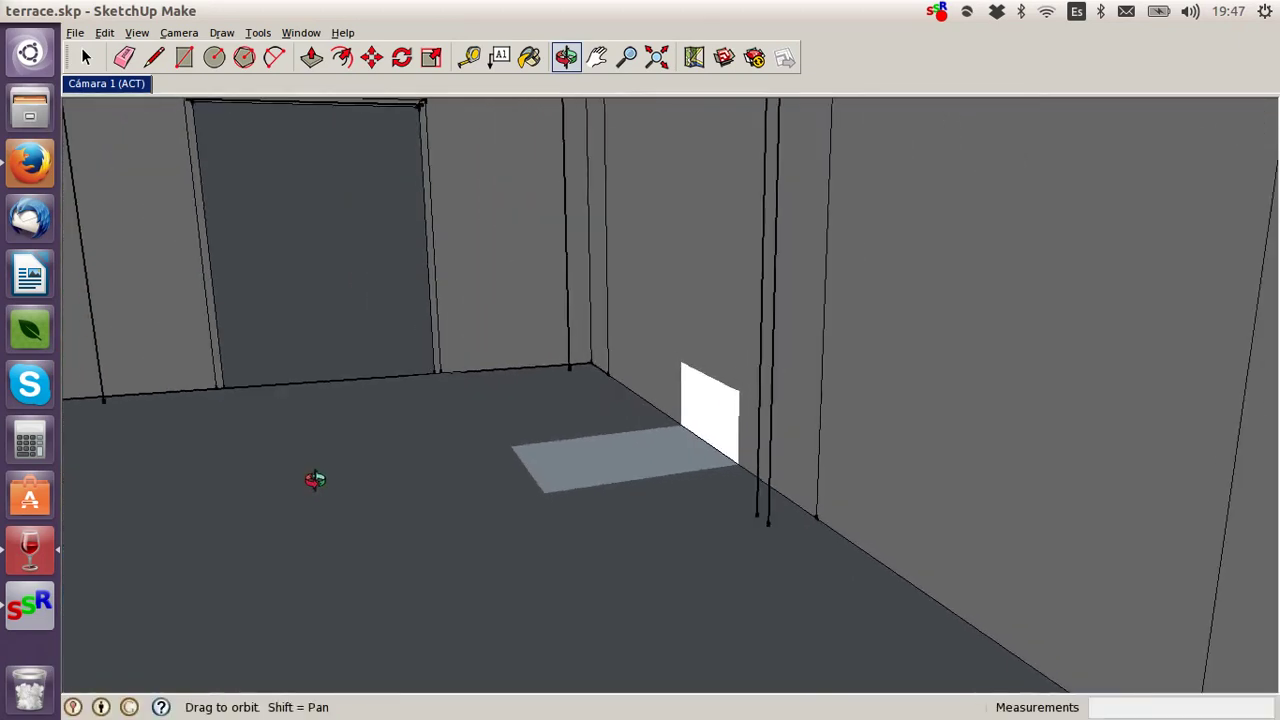
shift+drag(286, 398, 620, 397)
drag(438, 521, 459, 415)
Step: Fine-tune the interior framing of the window wall and its sunlit floor patches
scroll(320, 451, down, 3)
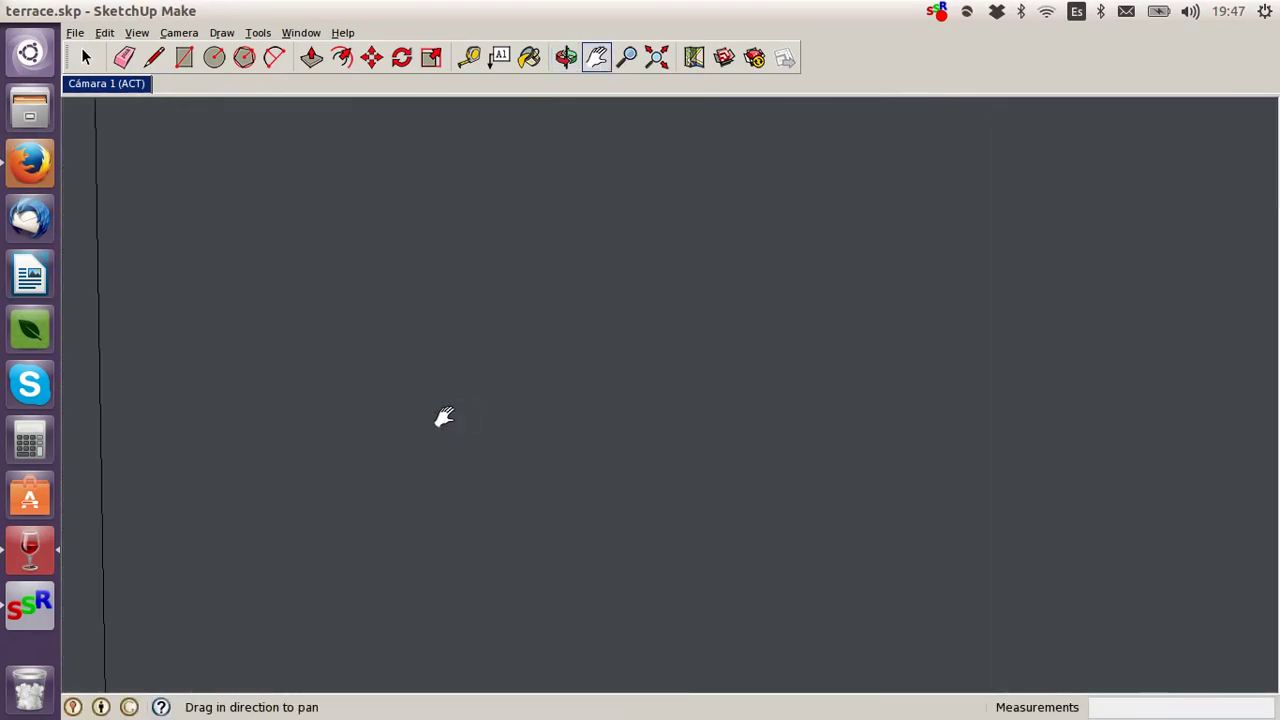
scroll(451, 449, down, 3)
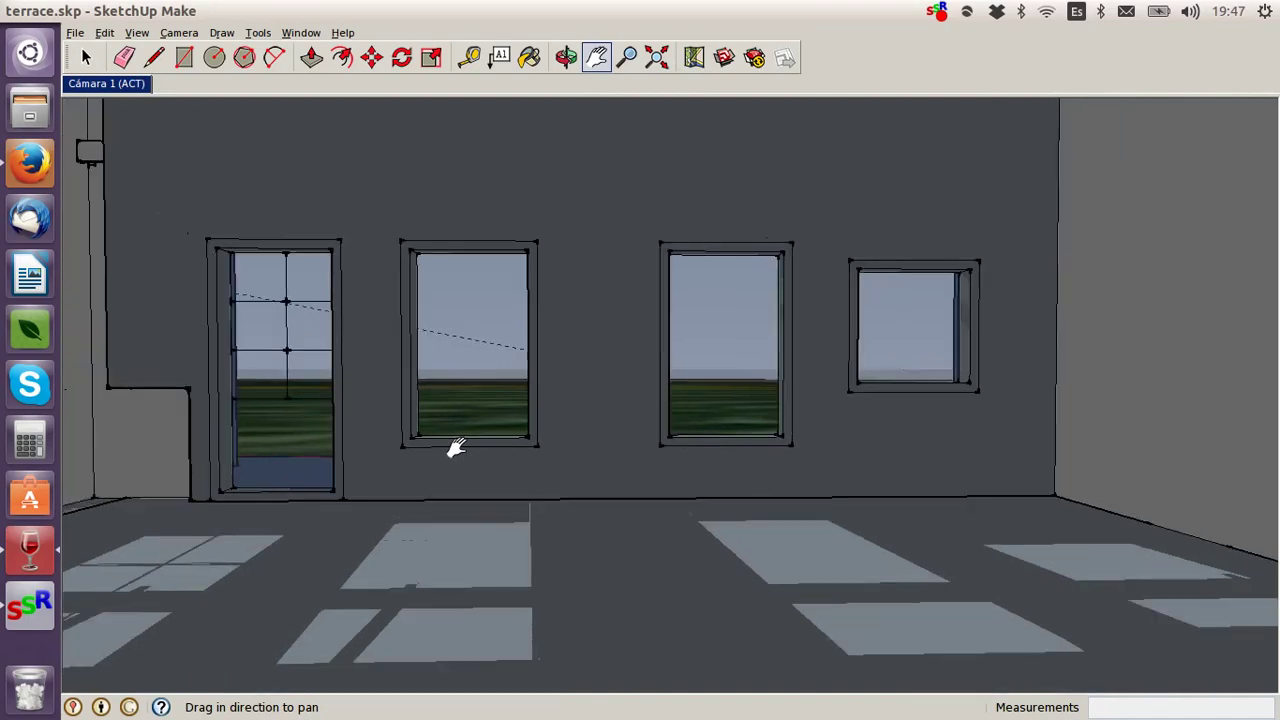
scroll(445, 440, up, 1)
scroll(363, 437, down, 2)
scroll(406, 449, up, 1)
drag(406, 449, 451, 451)
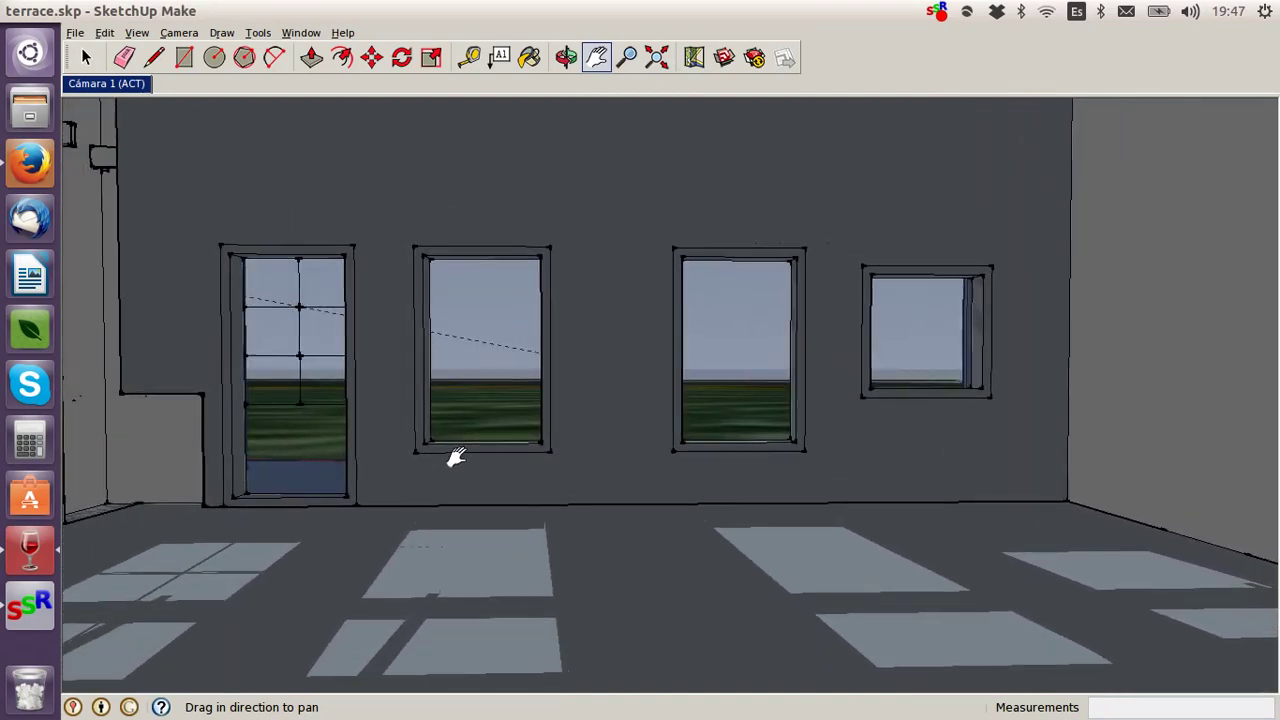
scroll(397, 437, up, 2)
scroll(357, 435, down, 3)
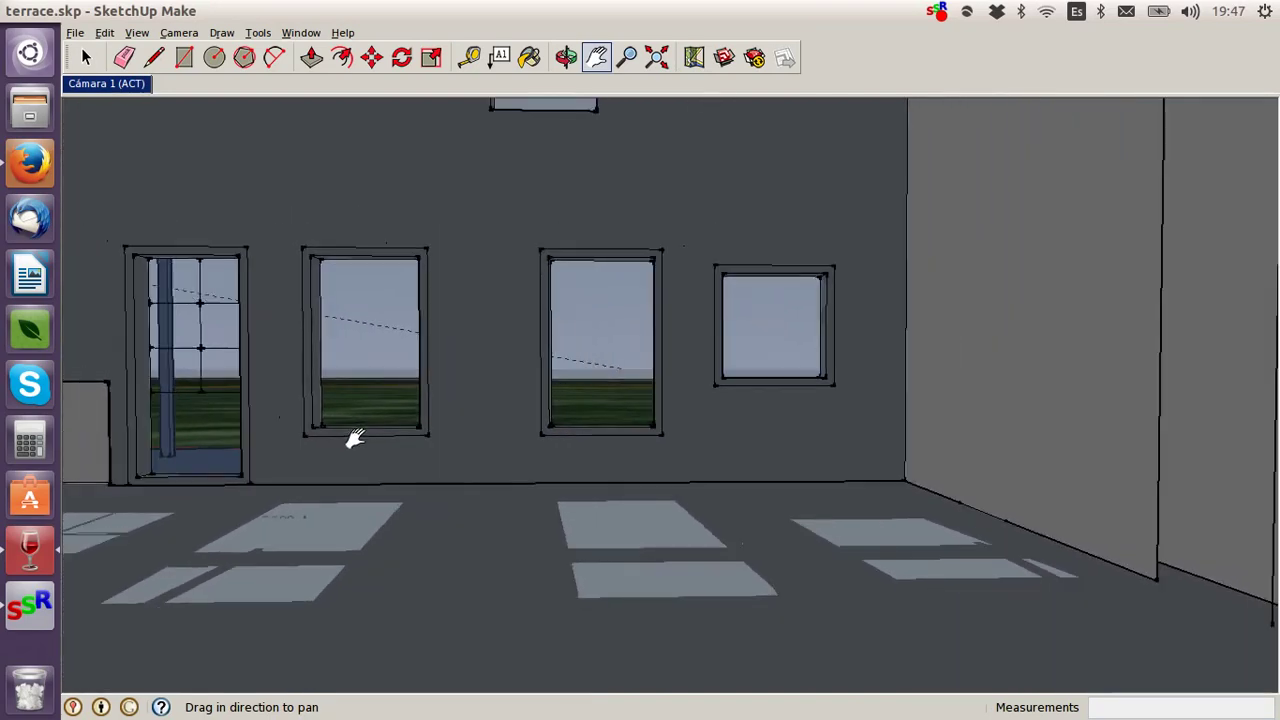
drag(414, 440, 386, 400)
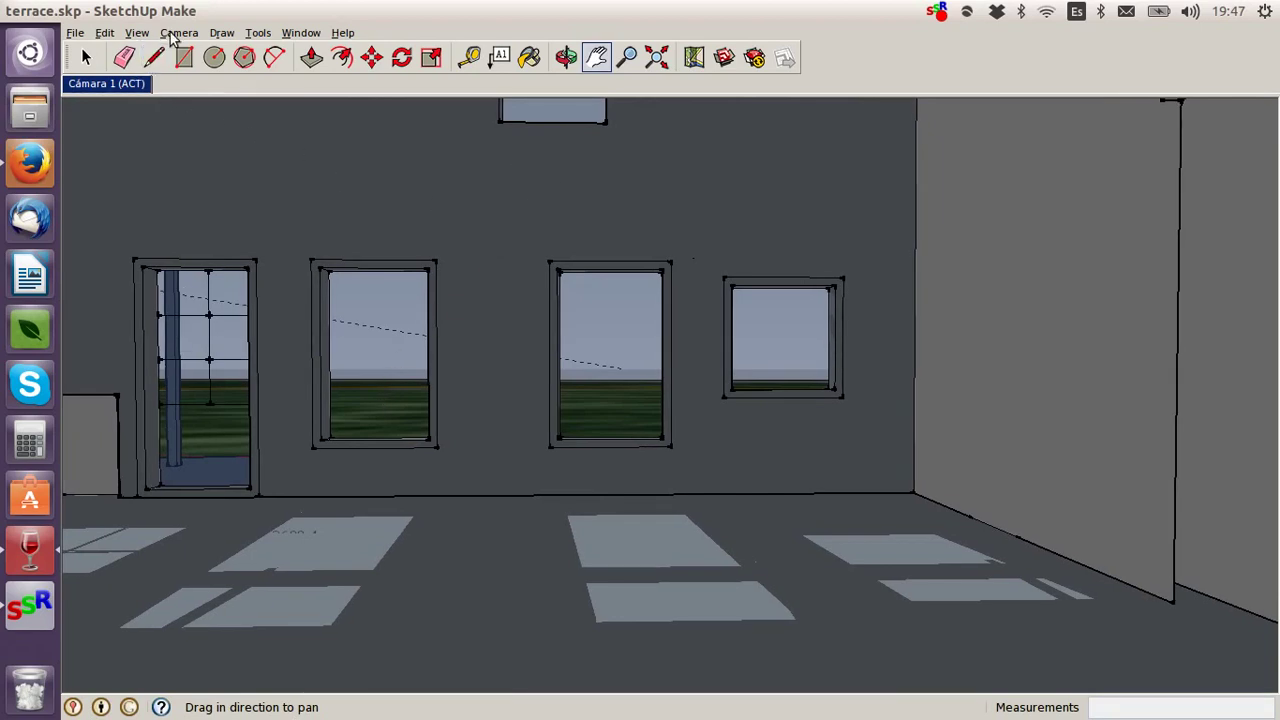
click(304, 35)
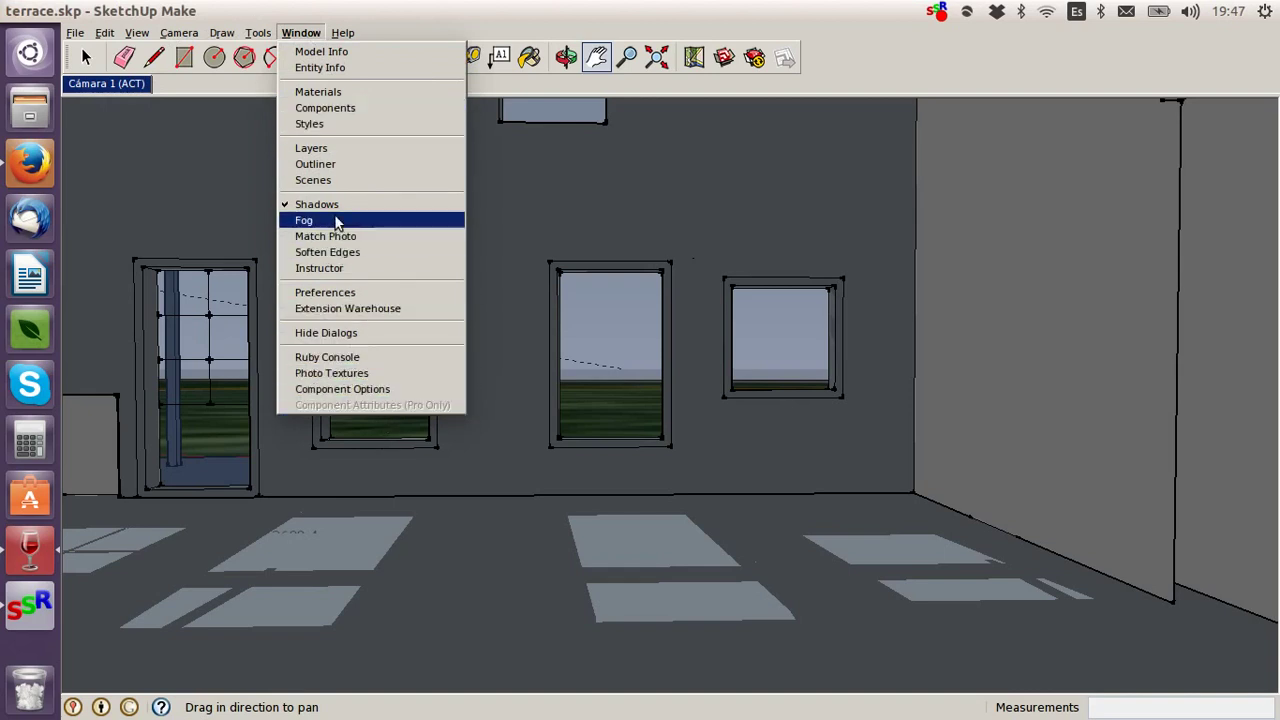
click(348, 208)
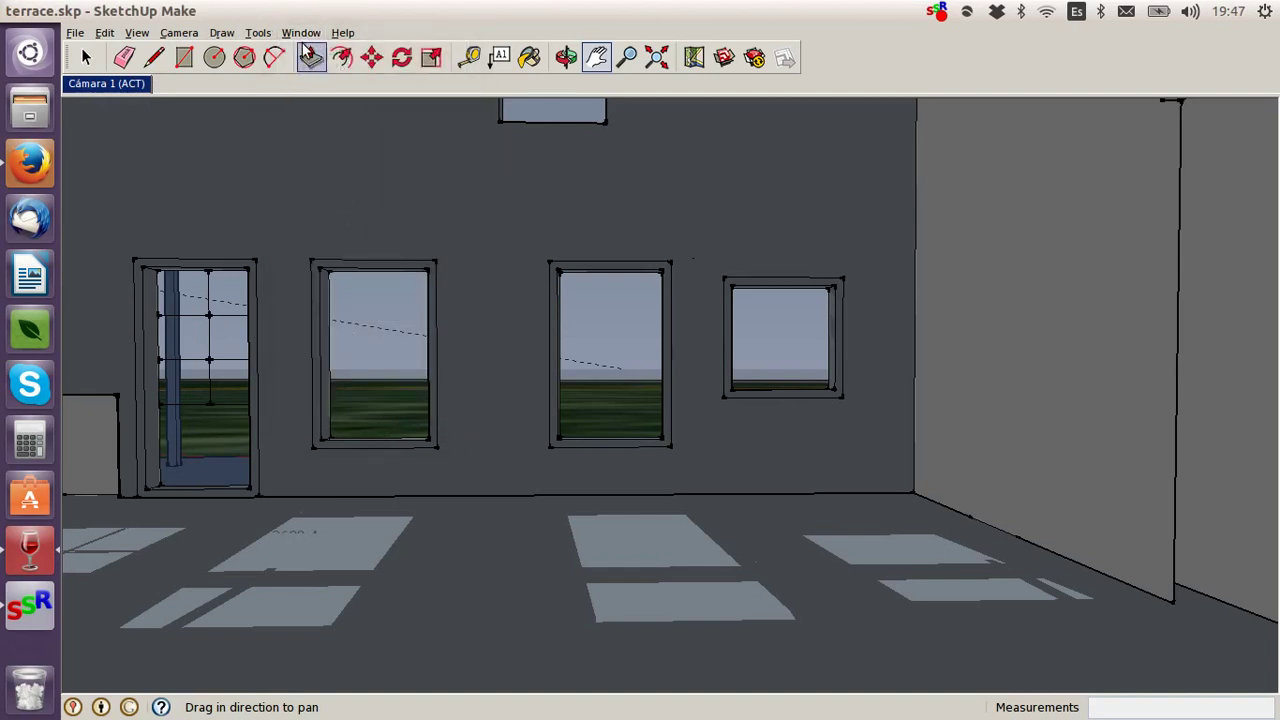
click(301, 33)
click(350, 203)
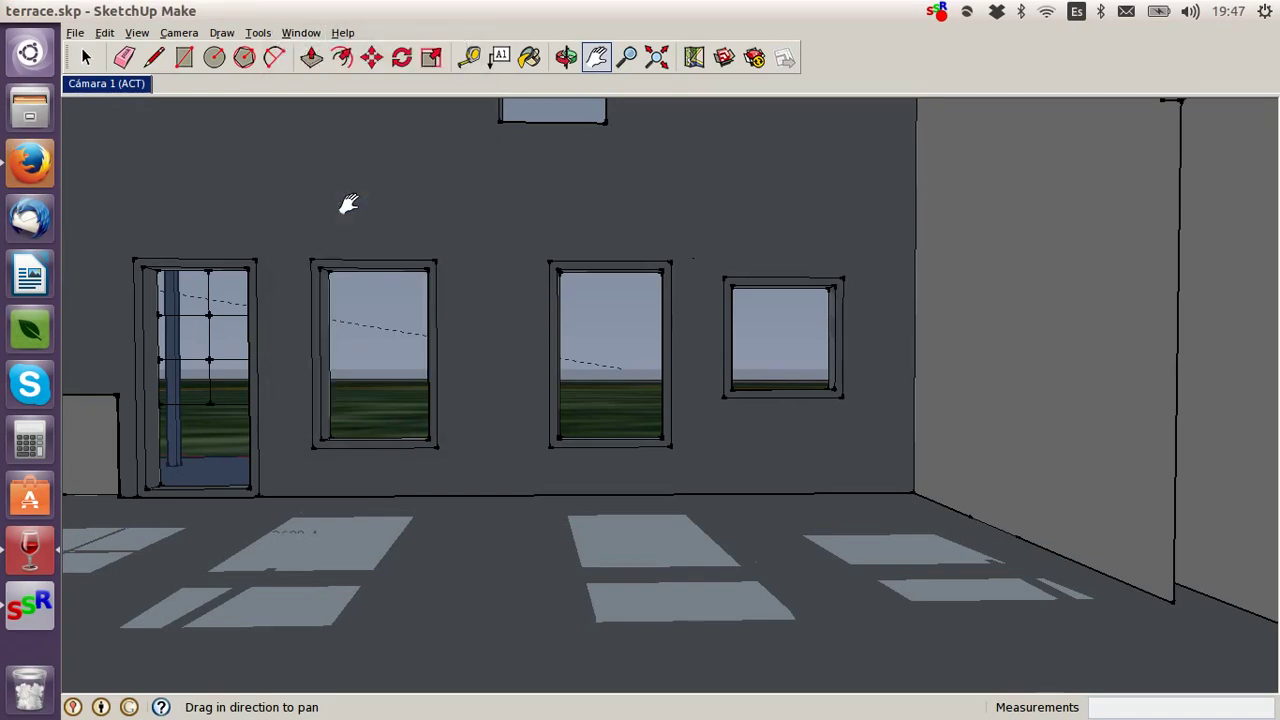
drag(348, 203, 497, 283)
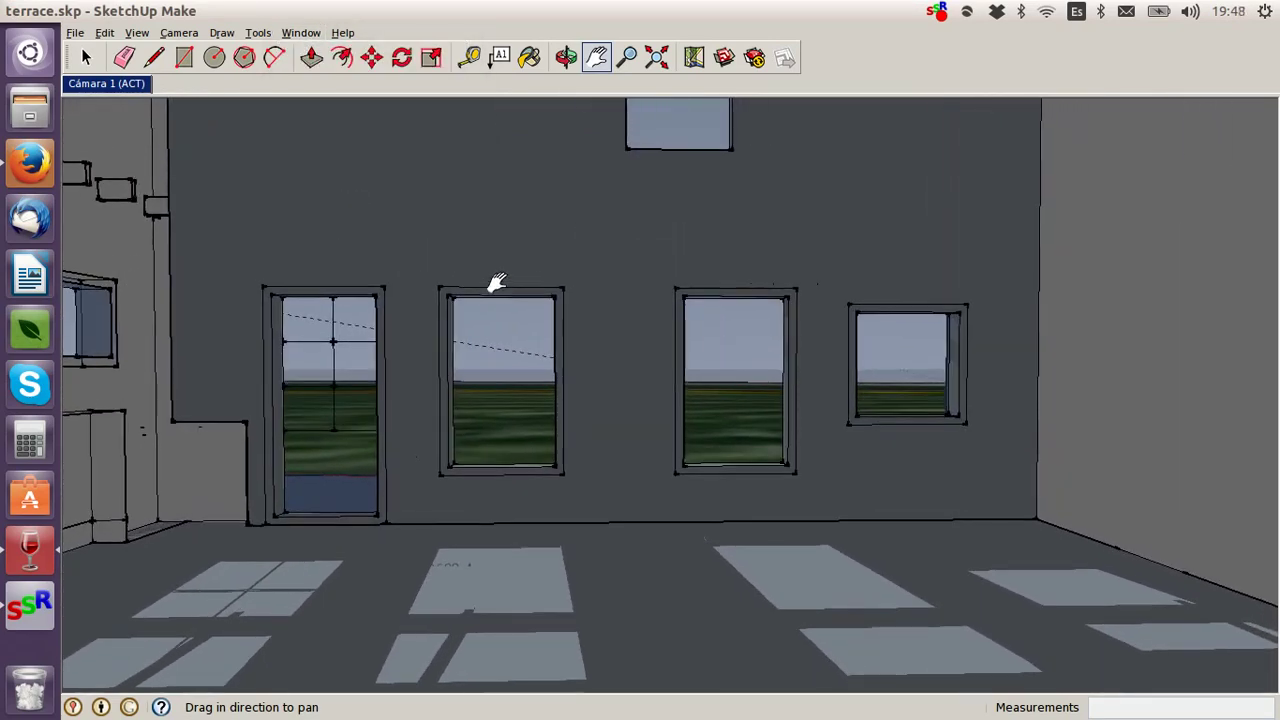
click(298, 35)
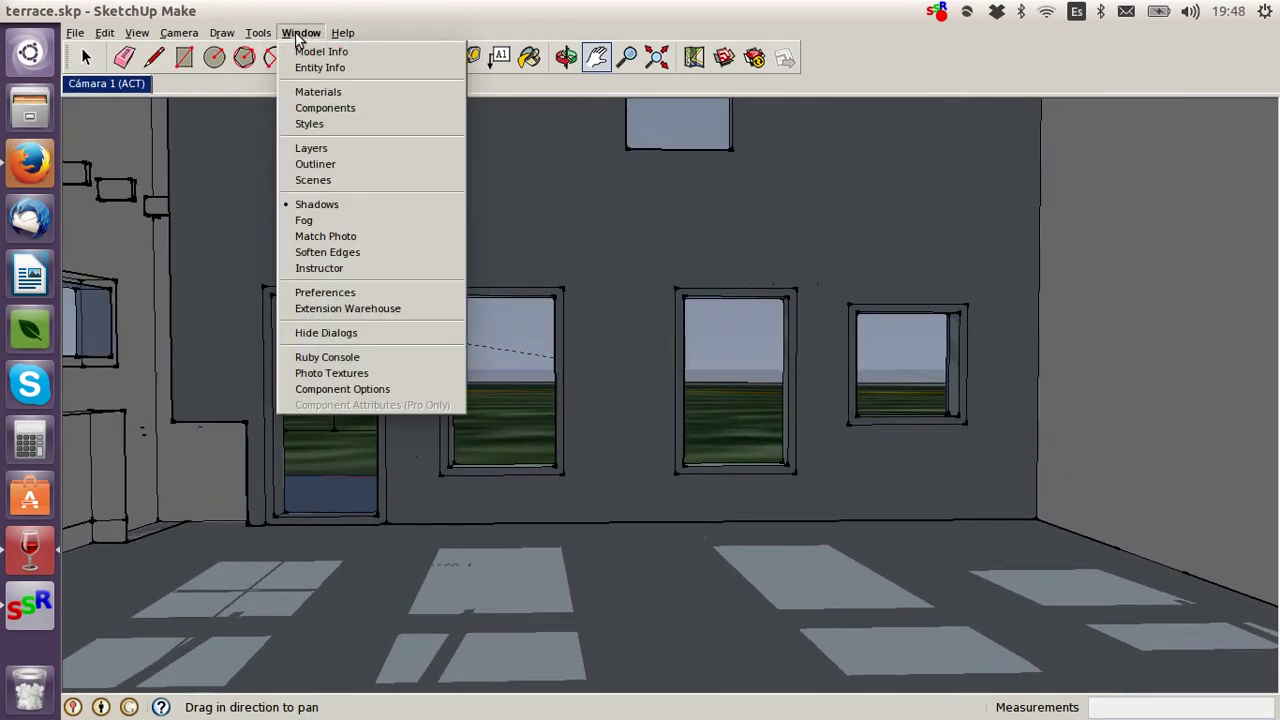
click(365, 204)
mouse_move(393, 258)
mouse_down()
mouse_move(434, 246)
mouse_move(386, 237)
mouse_move(346, 260)
mouse_move(443, 263)
mouse_move(386, 262)
mouse_up()
click(30, 11)
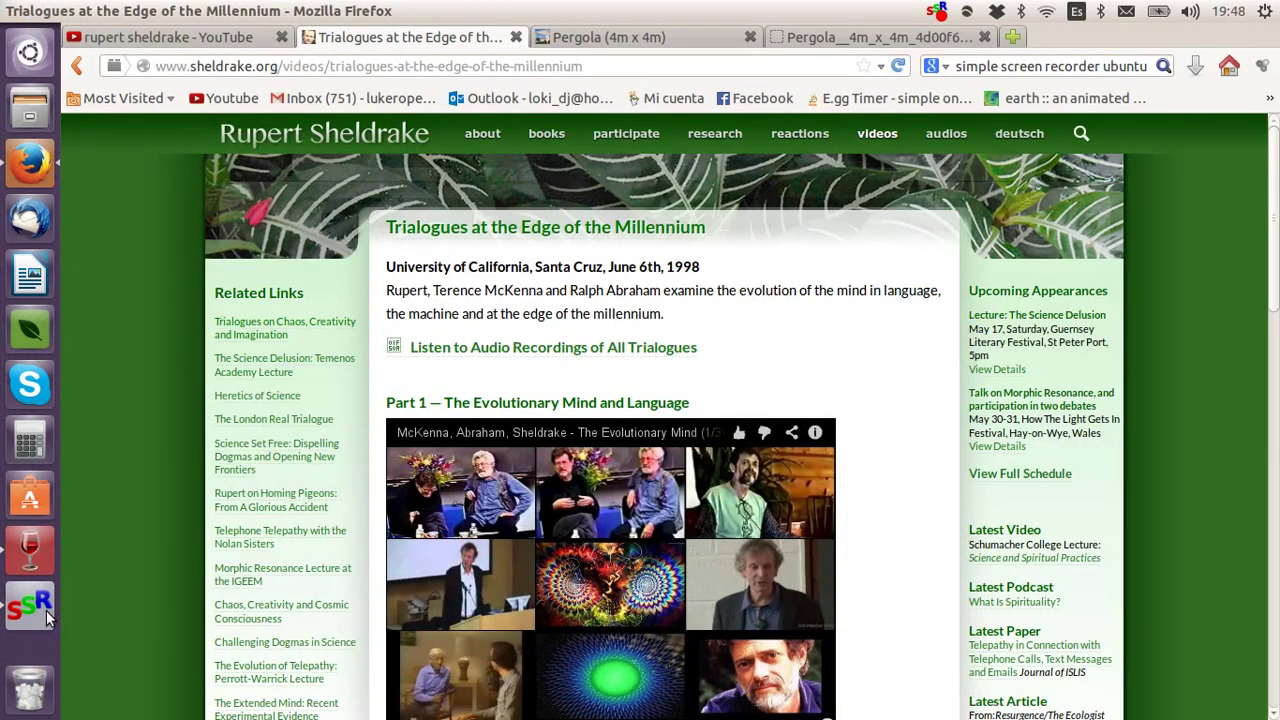
click(30, 555)
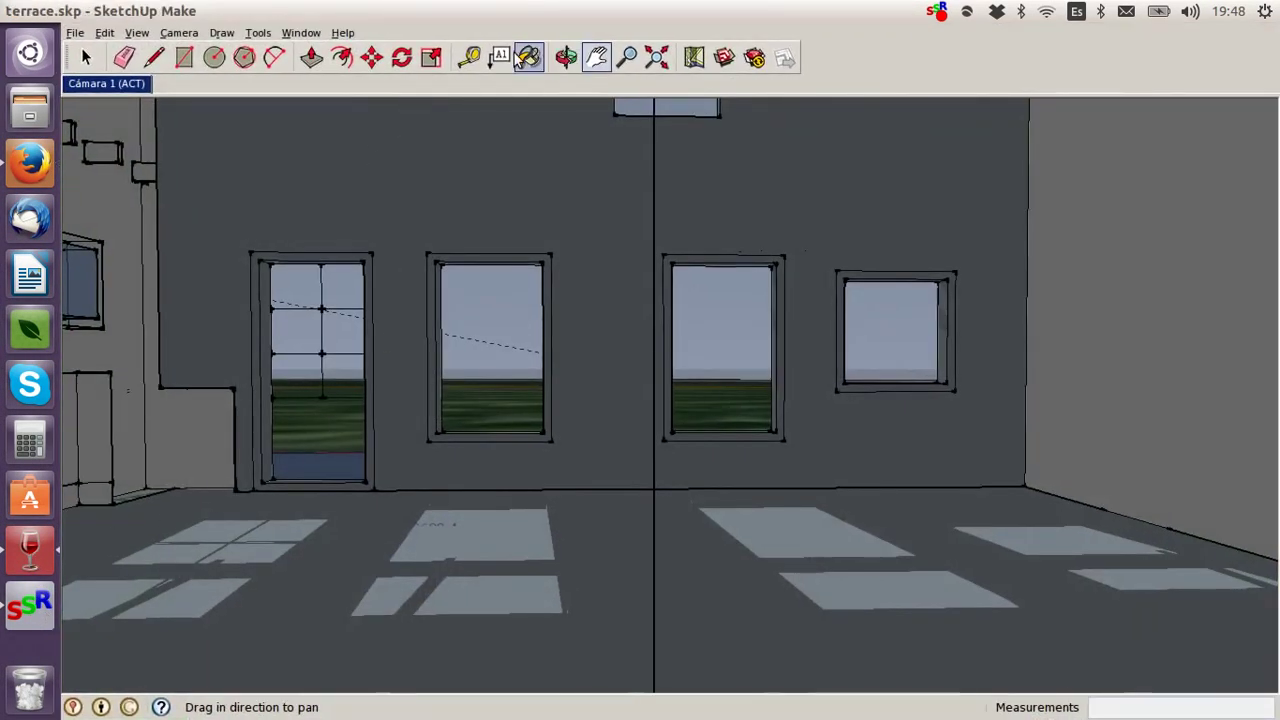
click(300, 33)
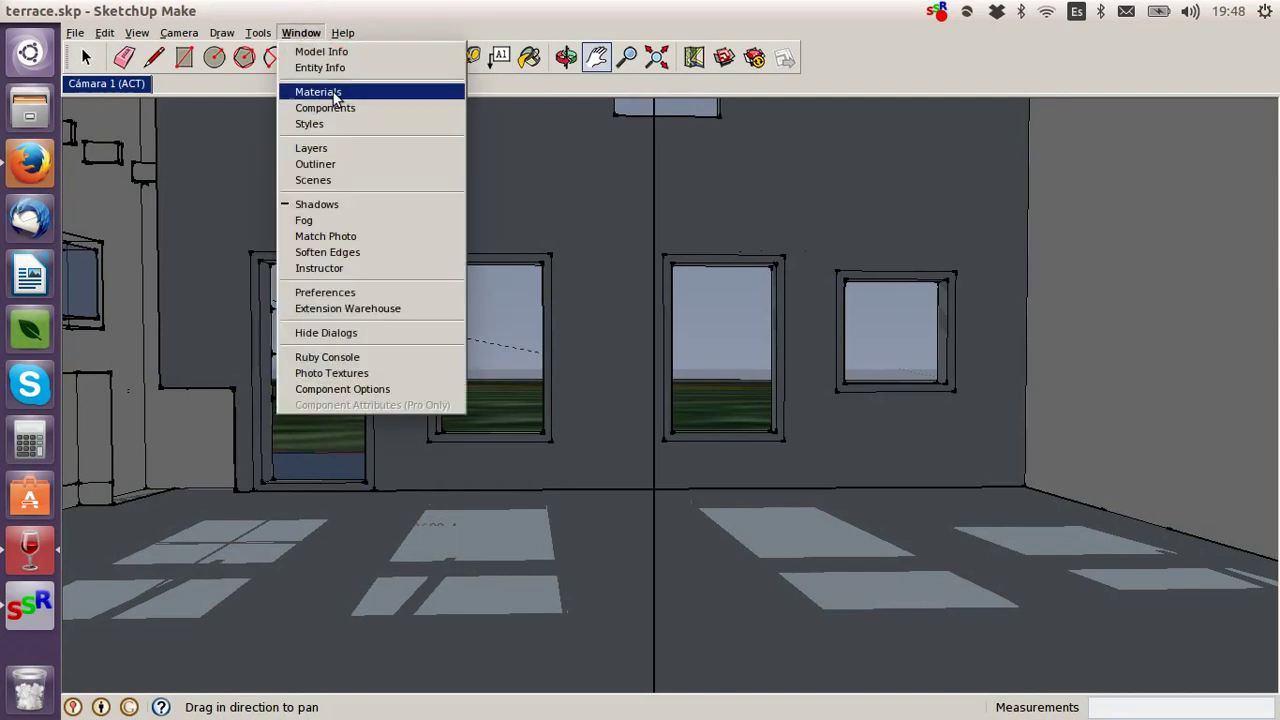
click(330, 51)
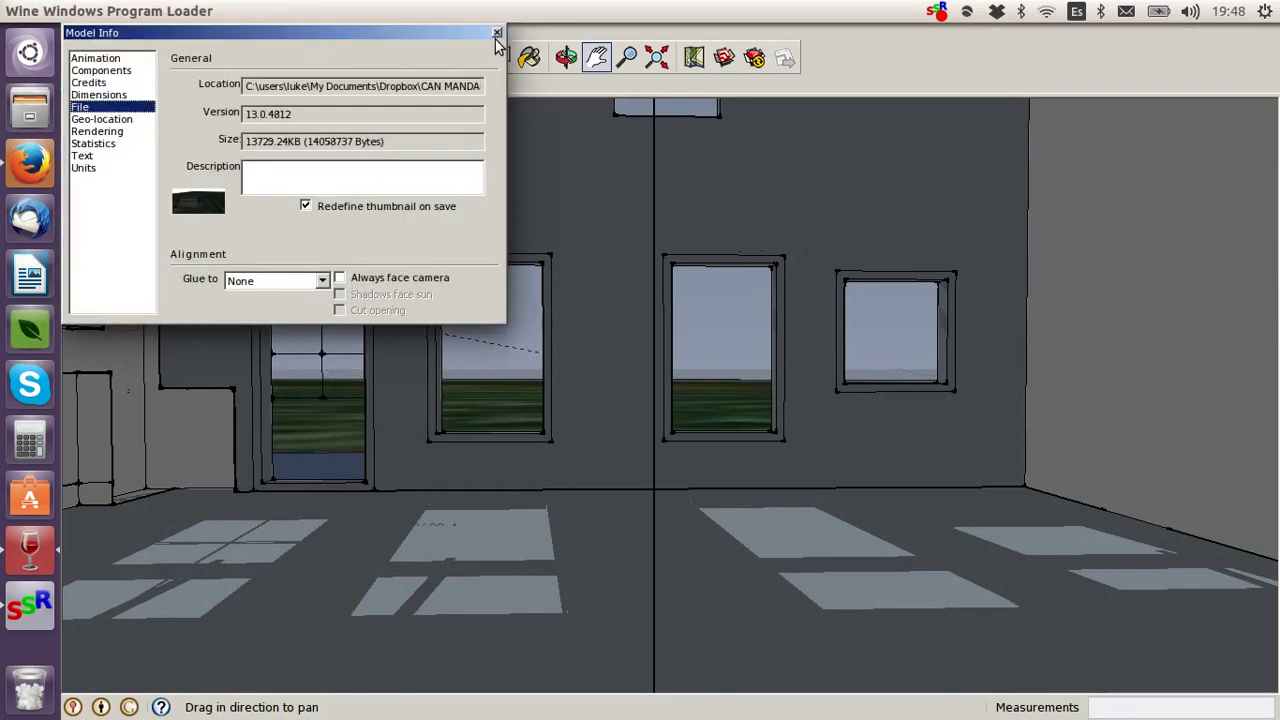
click(497, 34)
click(301, 33)
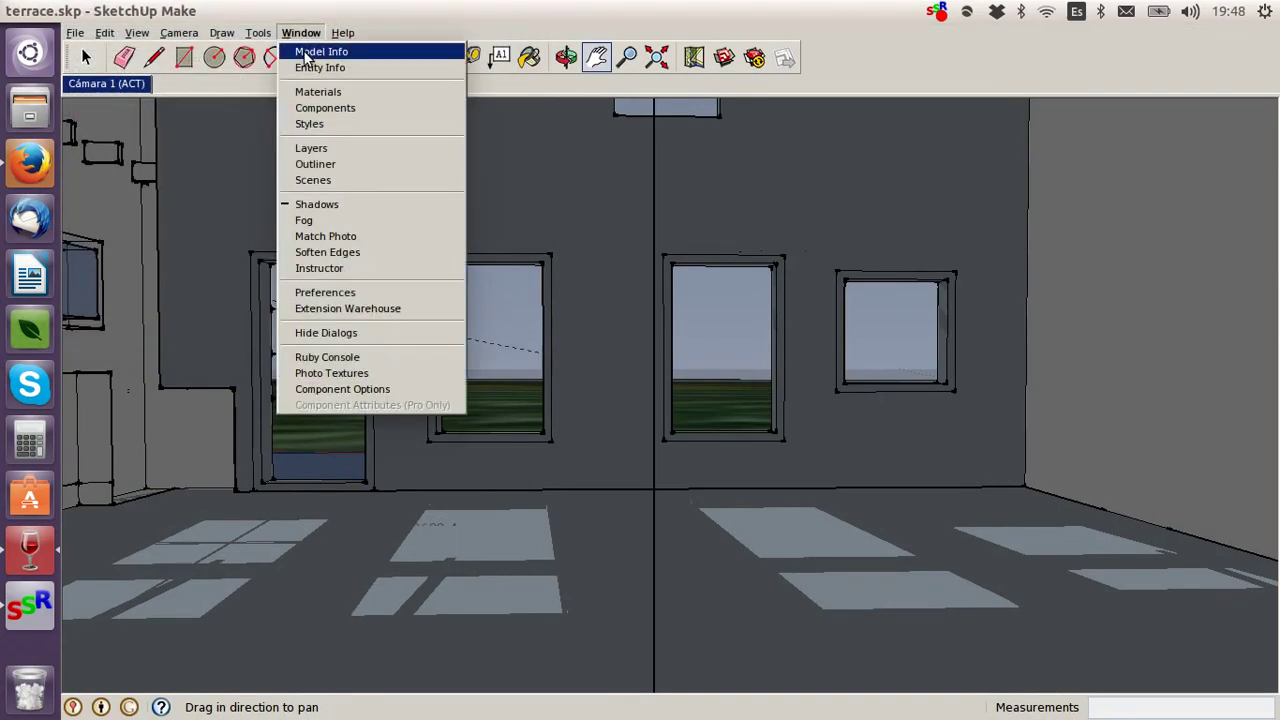
click(336, 208)
drag(355, 296, 300, 349)
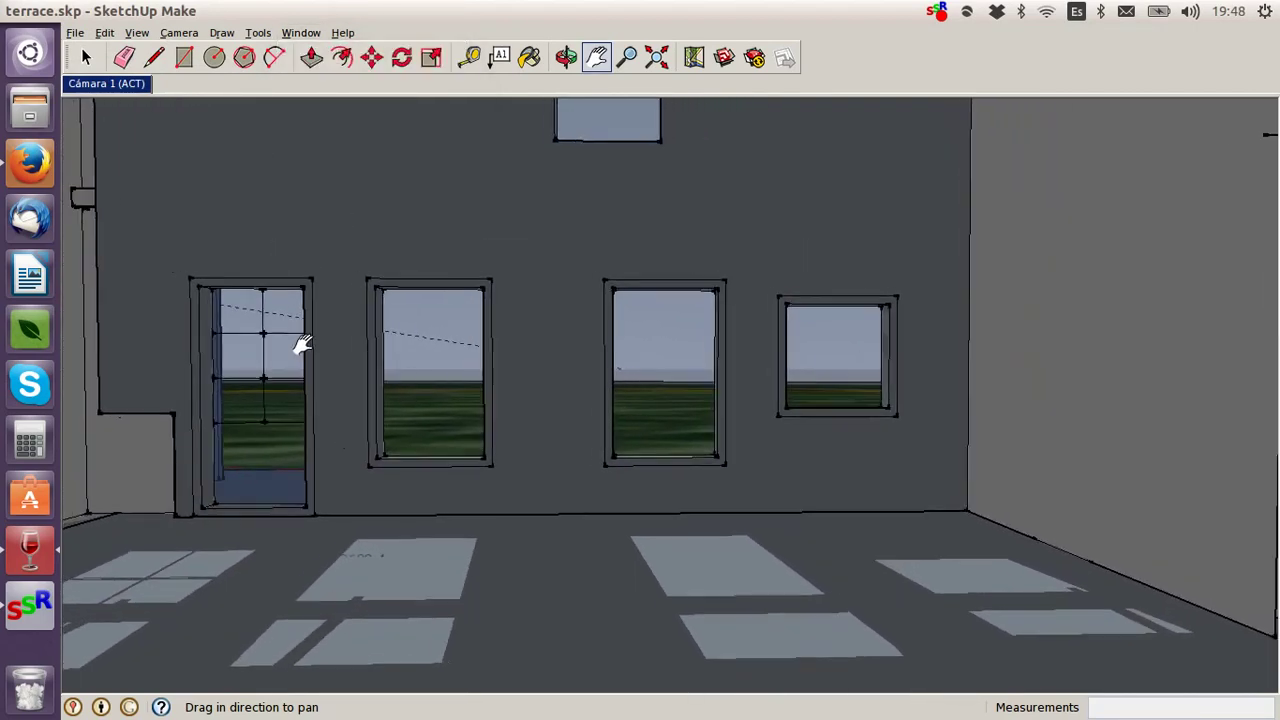
scroll(360, 308, up, 2)
scroll(359, 305, up, 3)
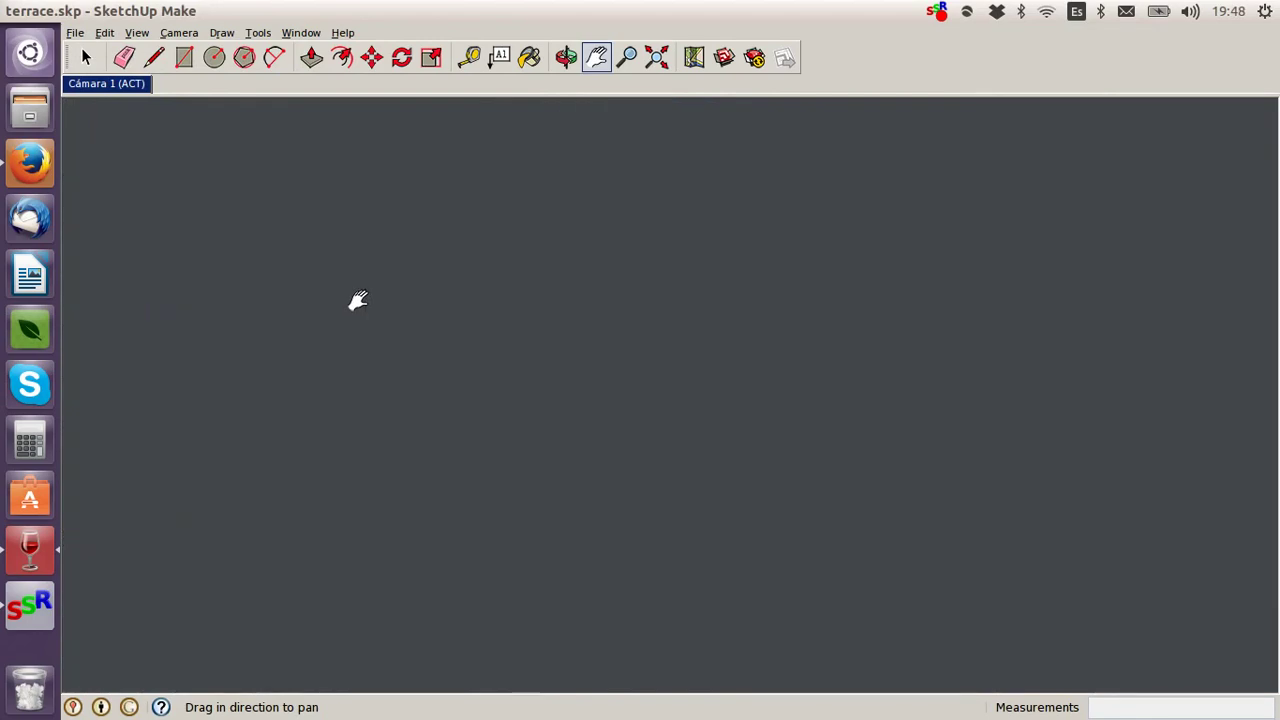
scroll(355, 298, down, 3)
scroll(351, 297, up, 2)
scroll(351, 295, down, 2)
drag(420, 377, 502, 385)
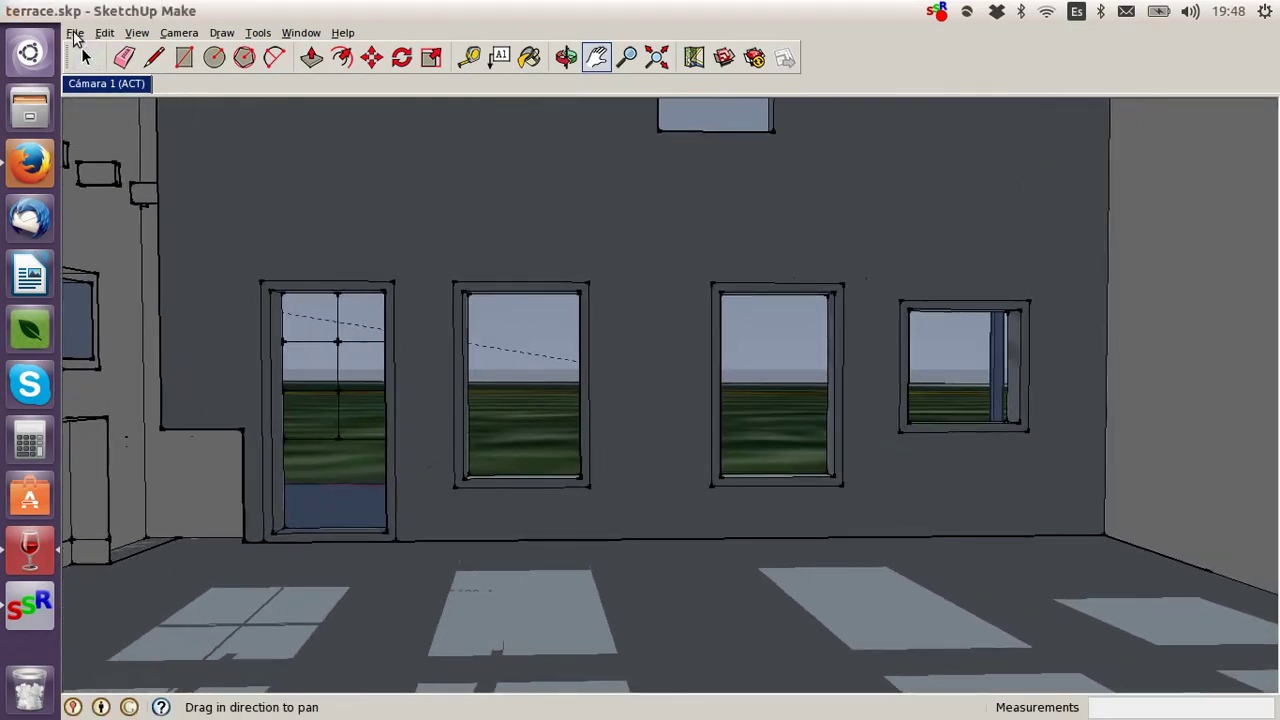
Step: Revert terrace.skp, then open recent file algaida-scale-final.skp without saving changes
click(75, 33)
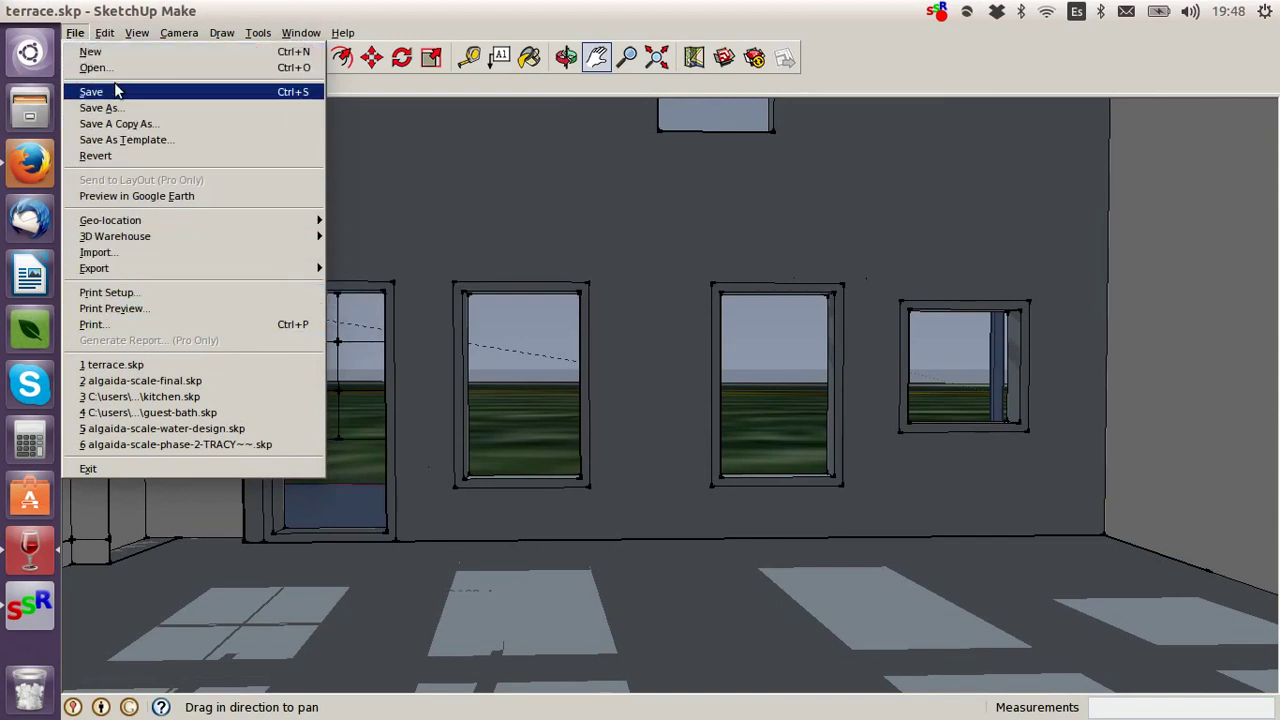
click(174, 368)
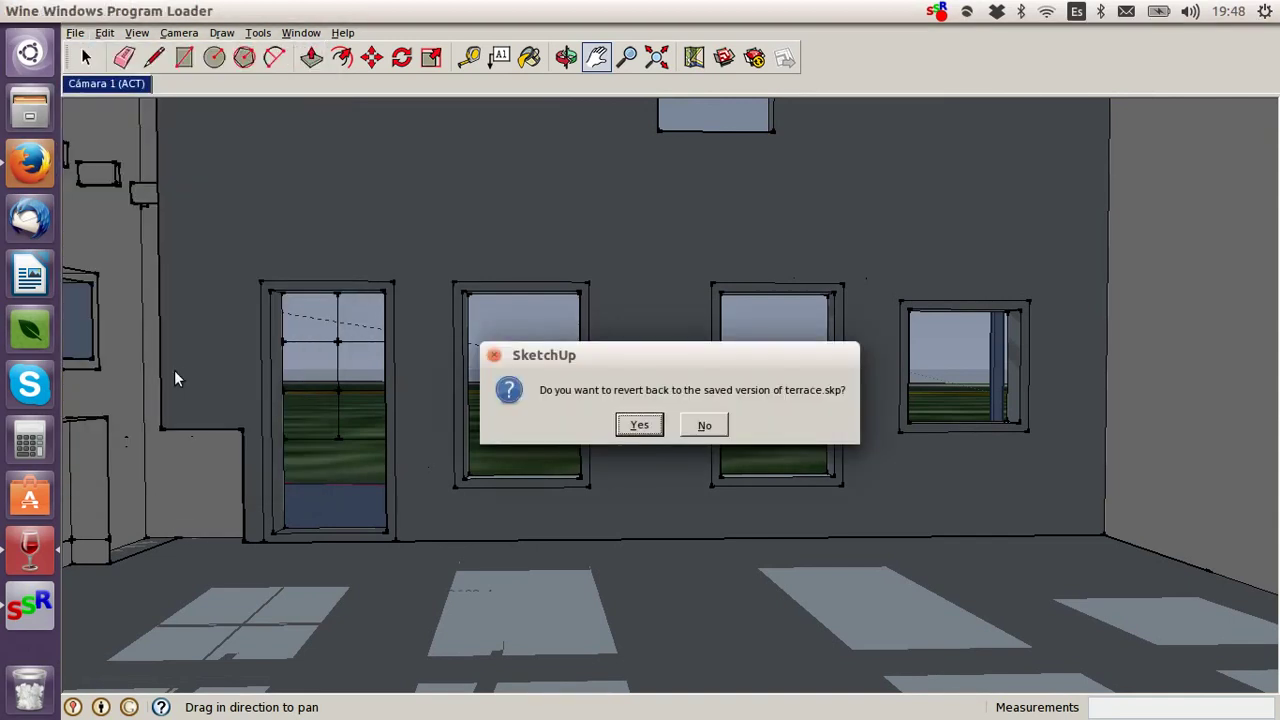
click(656, 430)
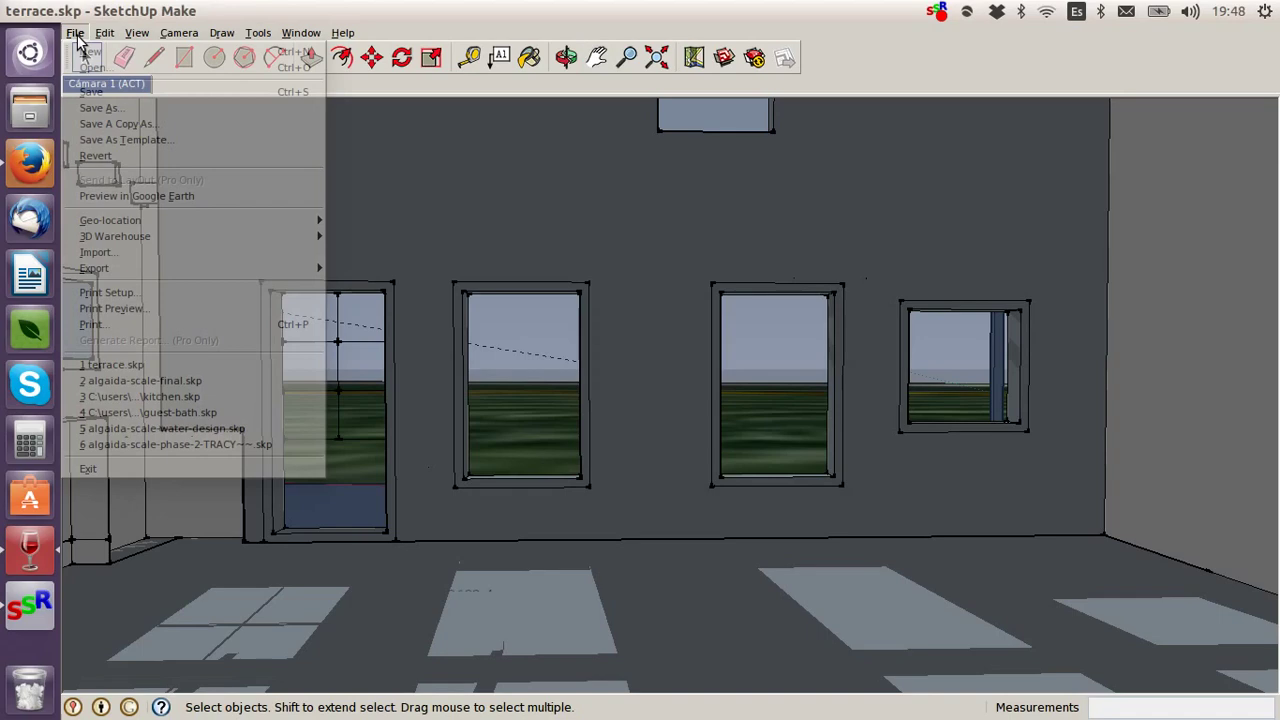
click(283, 380)
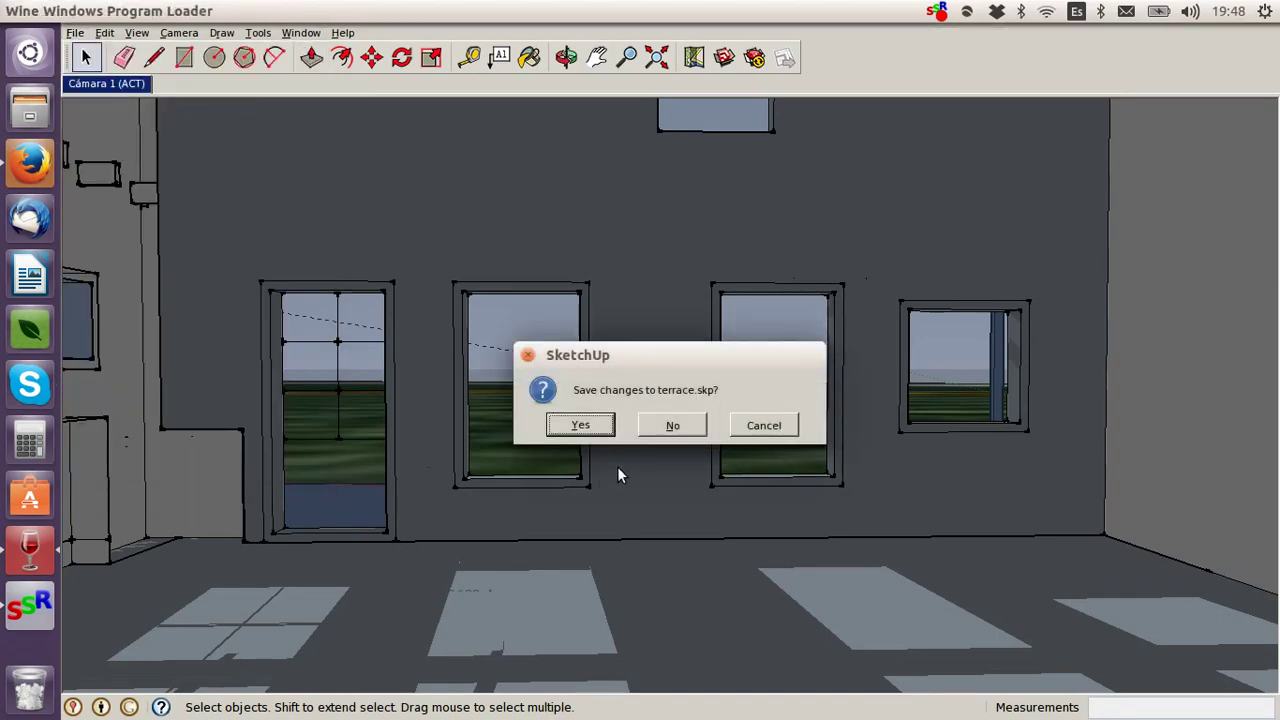
click(668, 426)
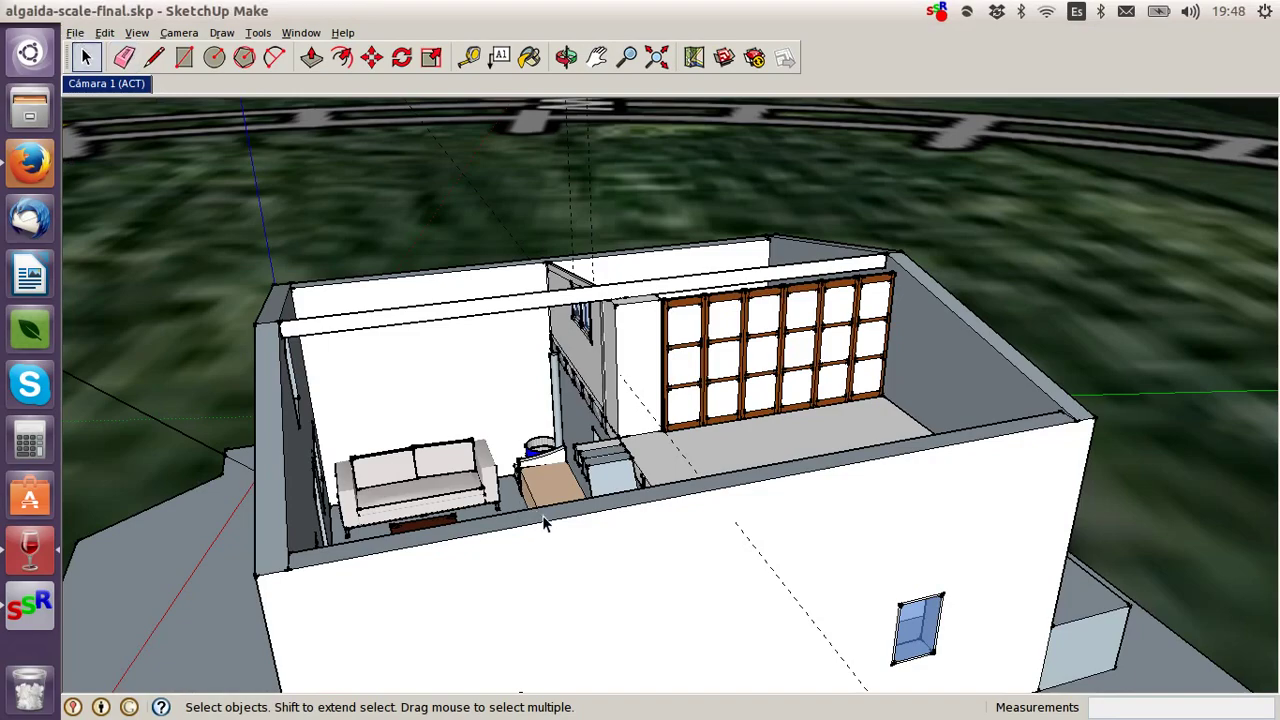
Step: Orbit into the house to view the sofa, armchair, table, walls, windows and kitchen
drag(561, 522, 757, 509)
drag(954, 491, 982, 456)
scroll(738, 338, up, 5)
mouse_move(738, 338)
mouse_down()
mouse_move(686, 394)
mouse_move(677, 369)
mouse_move(586, 394)
mouse_move(575, 430)
mouse_move(600, 460)
mouse_move(626, 441)
mouse_move(480, 445)
mouse_up()
drag(1016, 484, 1014, 558)
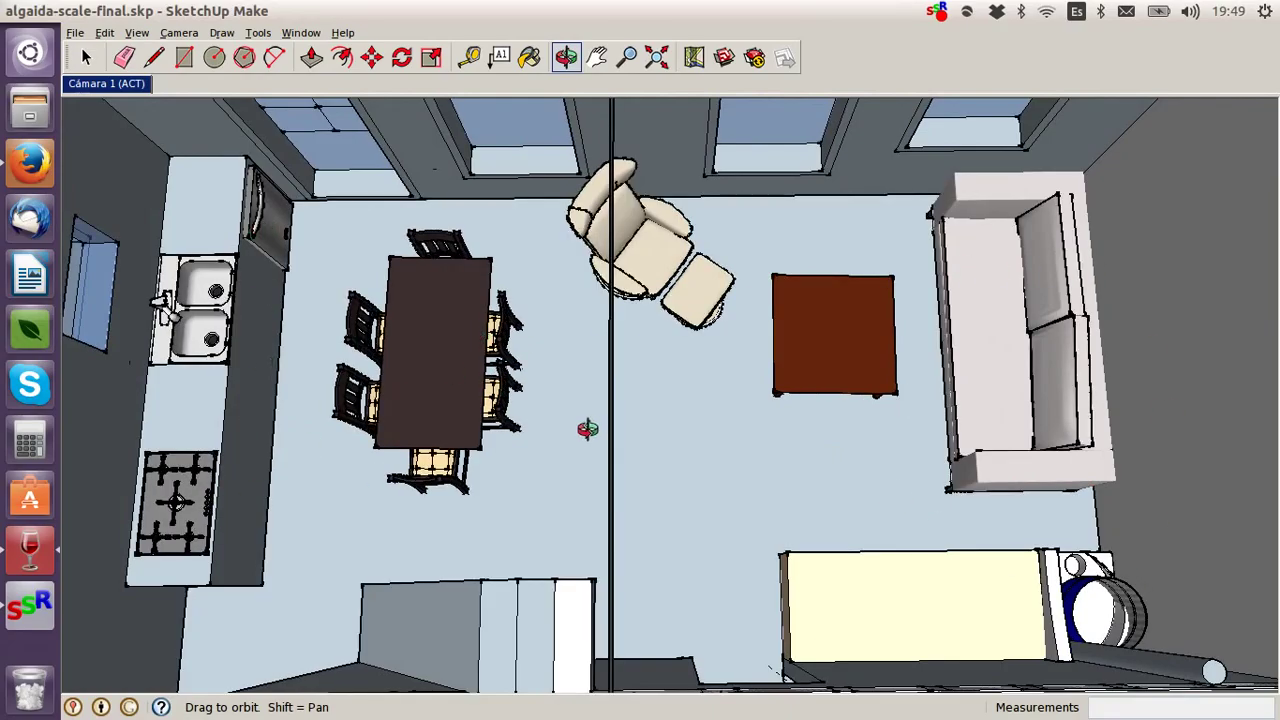
drag(461, 610, 878, 618)
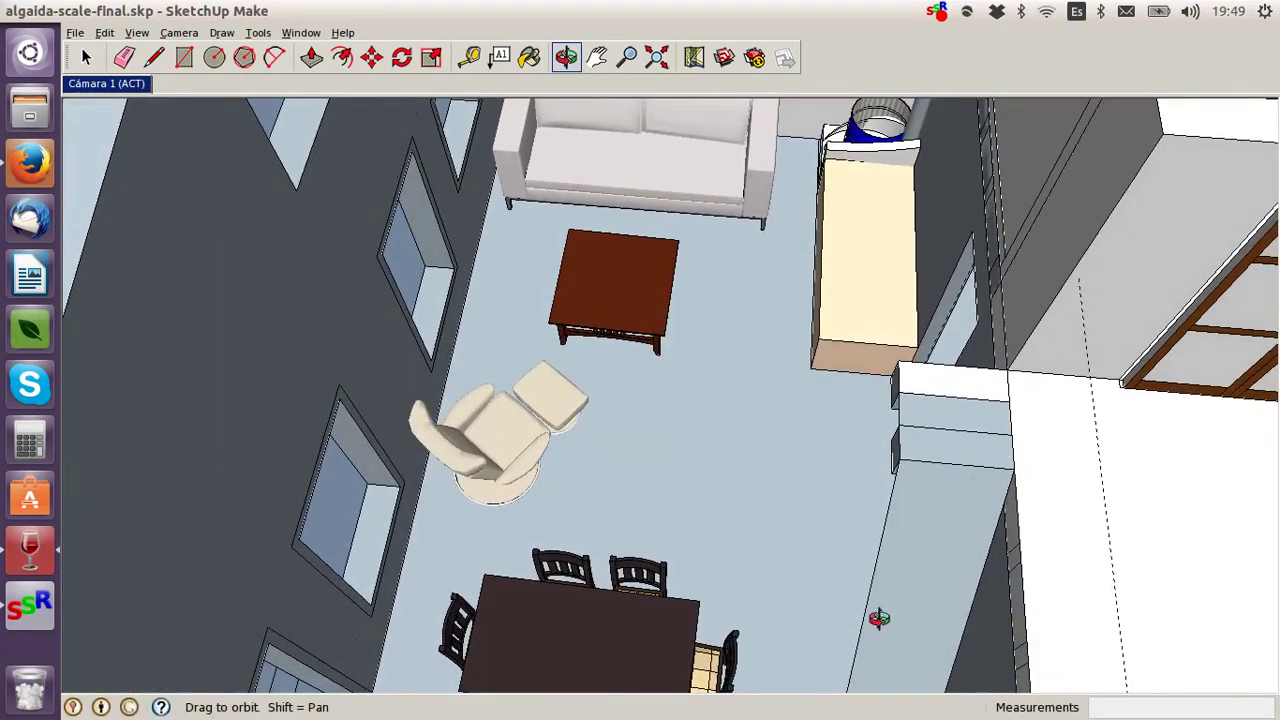
drag(691, 578, 1008, 404)
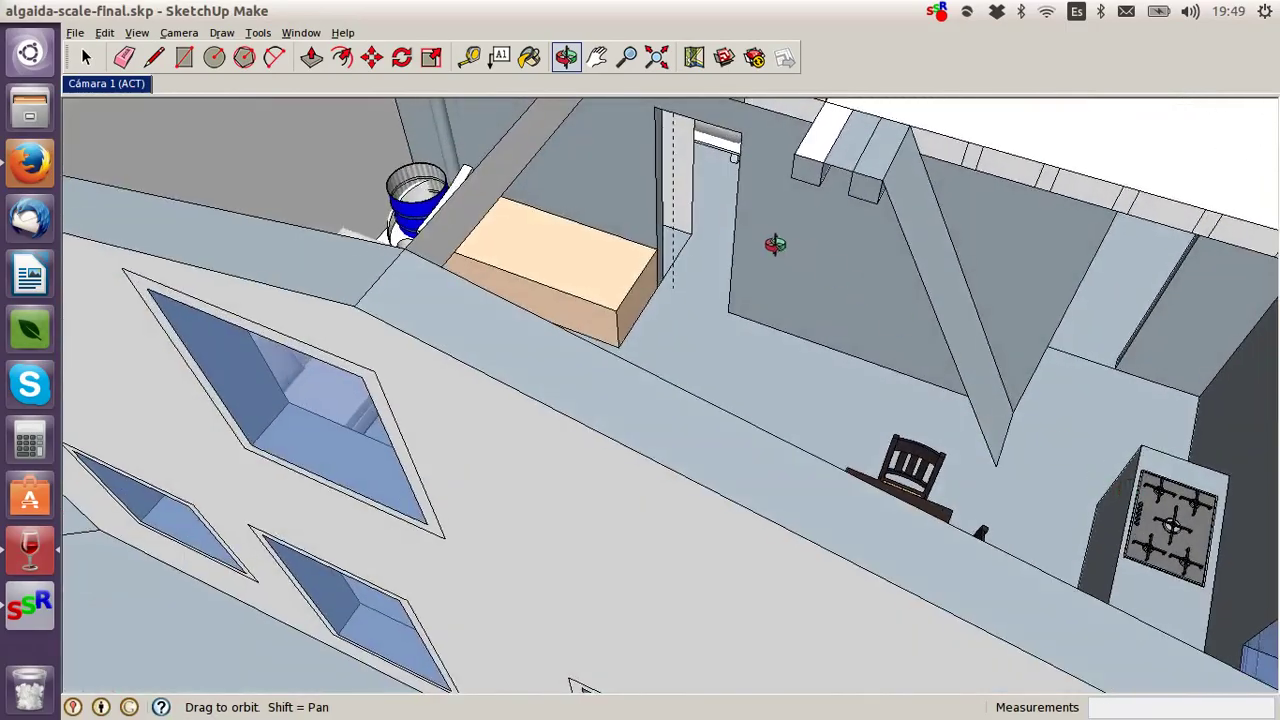
Step: Pan the view across to the shoji screen wall
key(h)
drag(768, 234, 242, 272)
key(o)
key(h)
drag(494, 212, 364, 316)
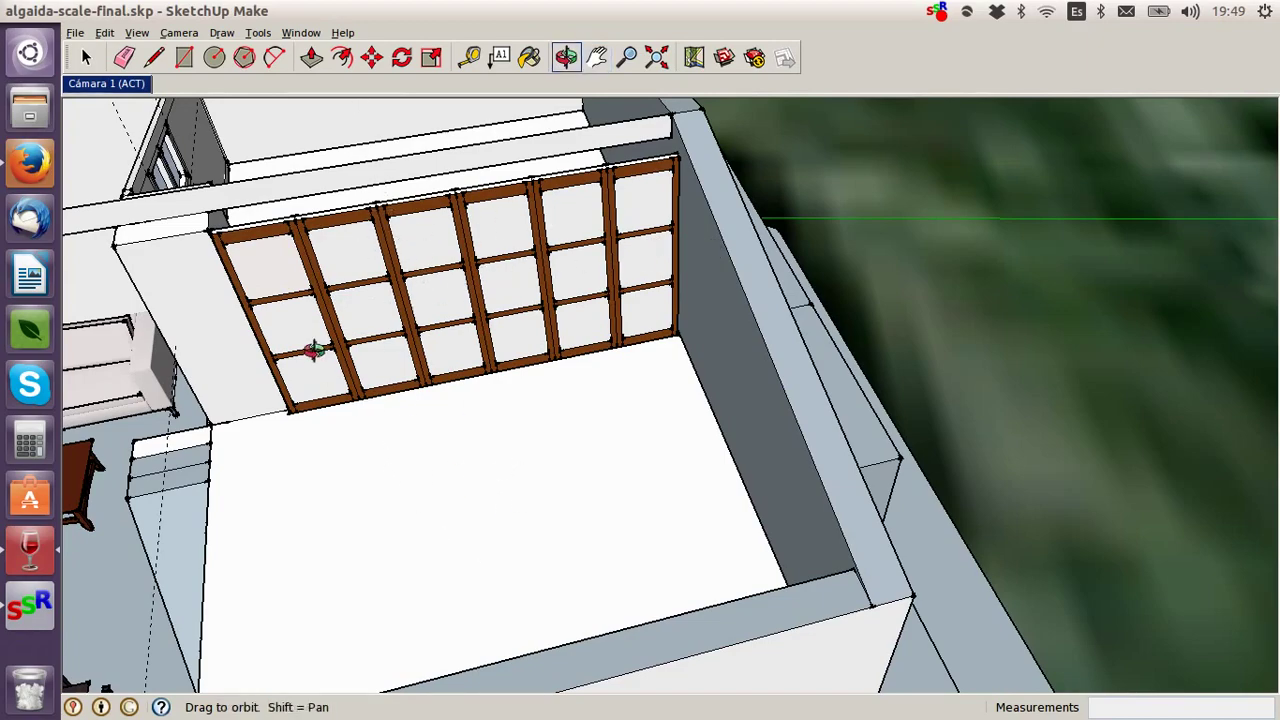
Step: Orbit past the grey and white panelled walls to look down on the kitchen and dining table
drag(314, 350, 674, 353)
drag(493, 438, 866, 403)
drag(854, 499, 401, 277)
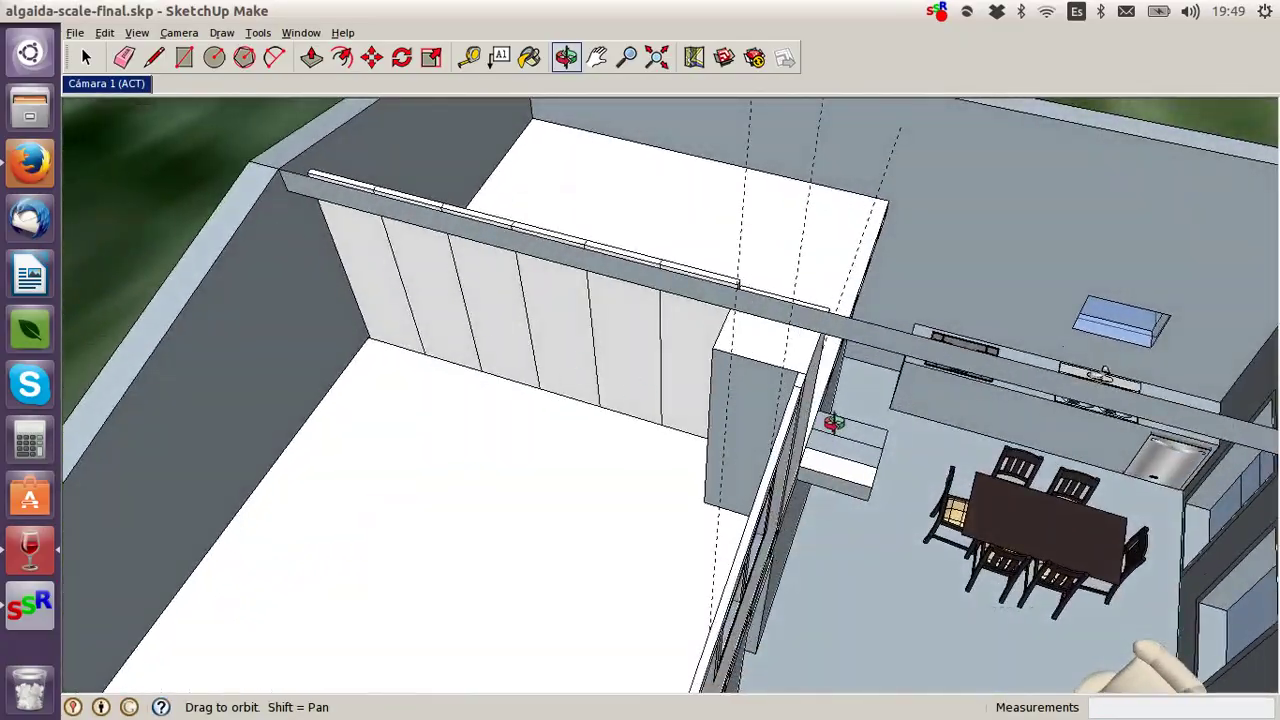
drag(775, 405, 1075, 322)
Step: Orbit, zoom and pan to a higher view over the living room and dining table
drag(556, 313, 600, 457)
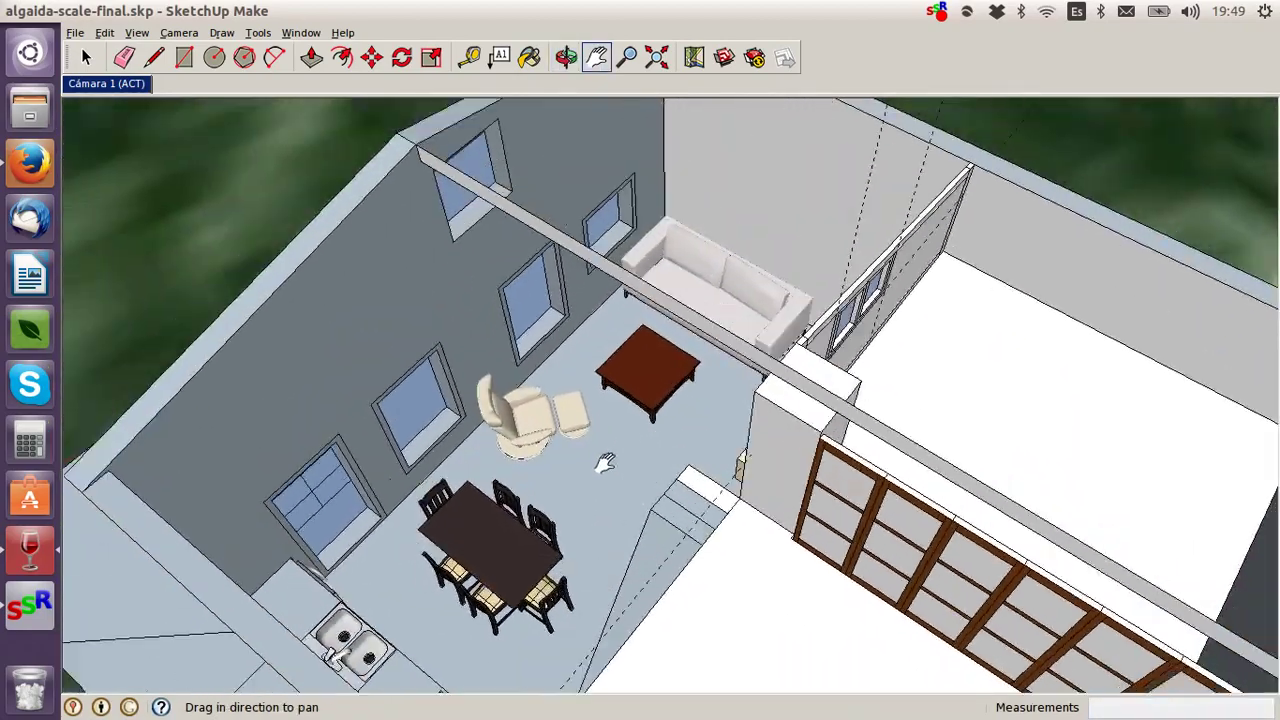
scroll(537, 391, up, 5)
drag(594, 585, 483, 404)
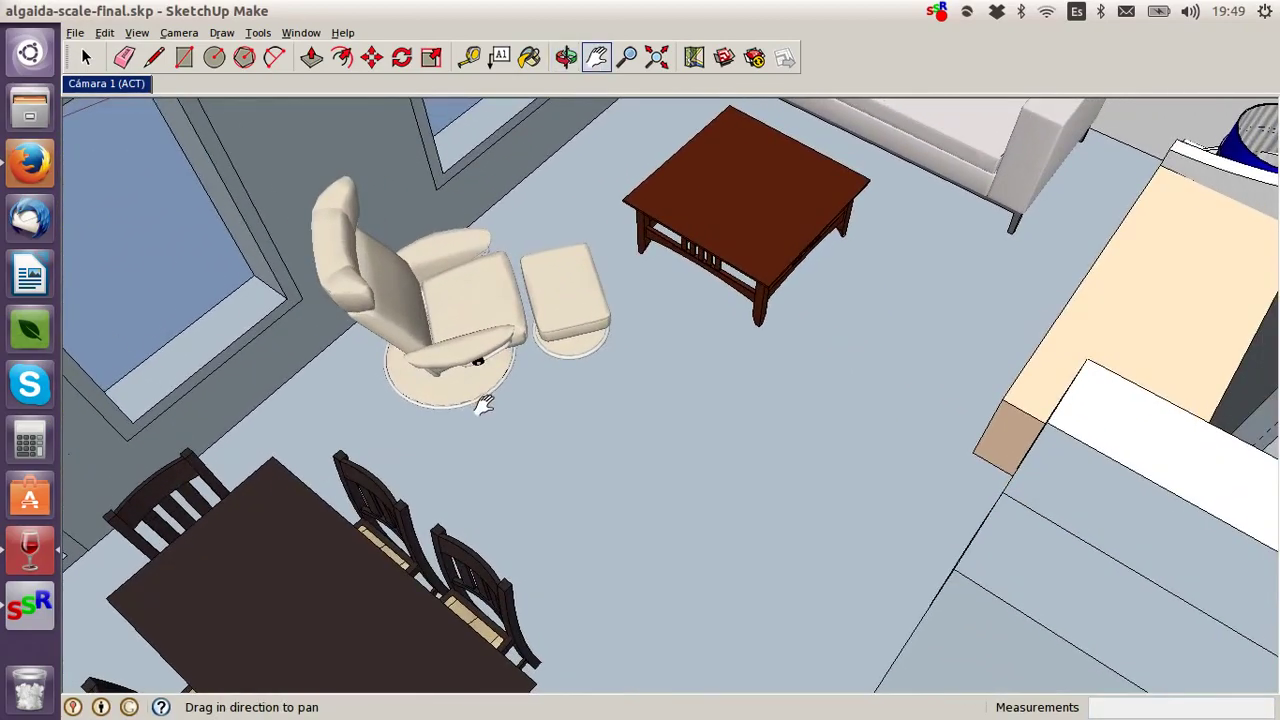
click(300, 32)
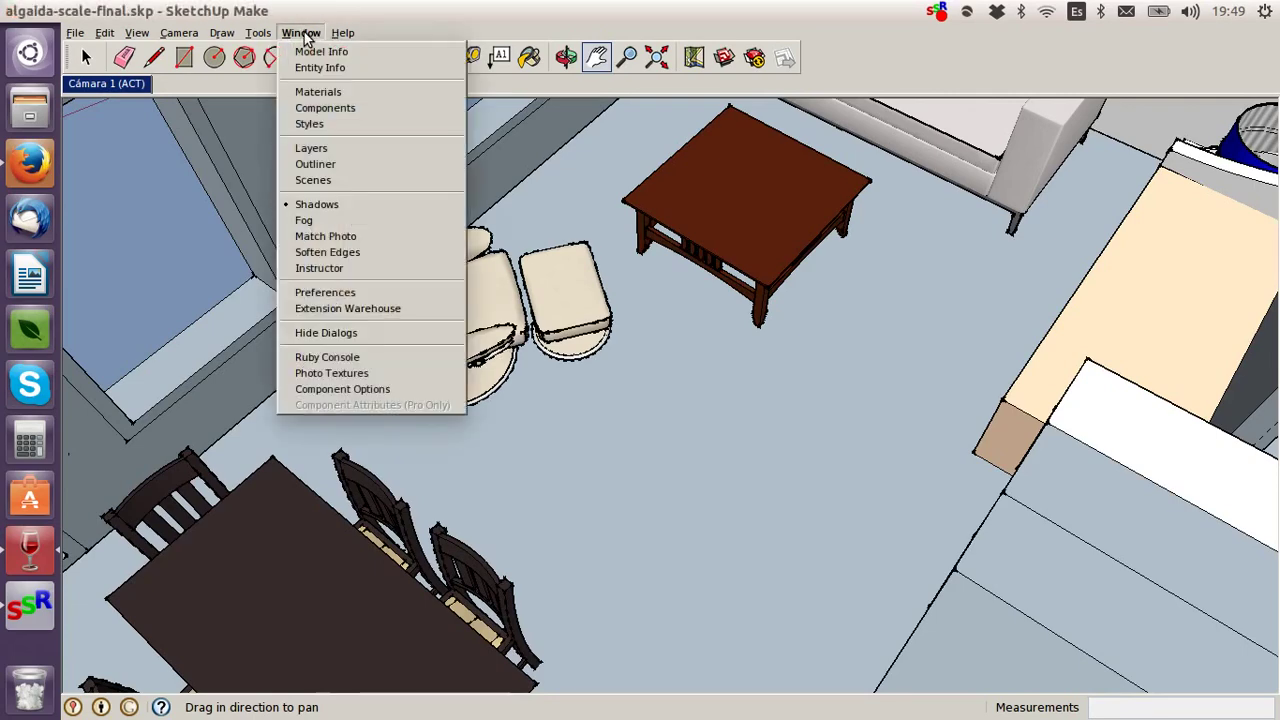
click(343, 201)
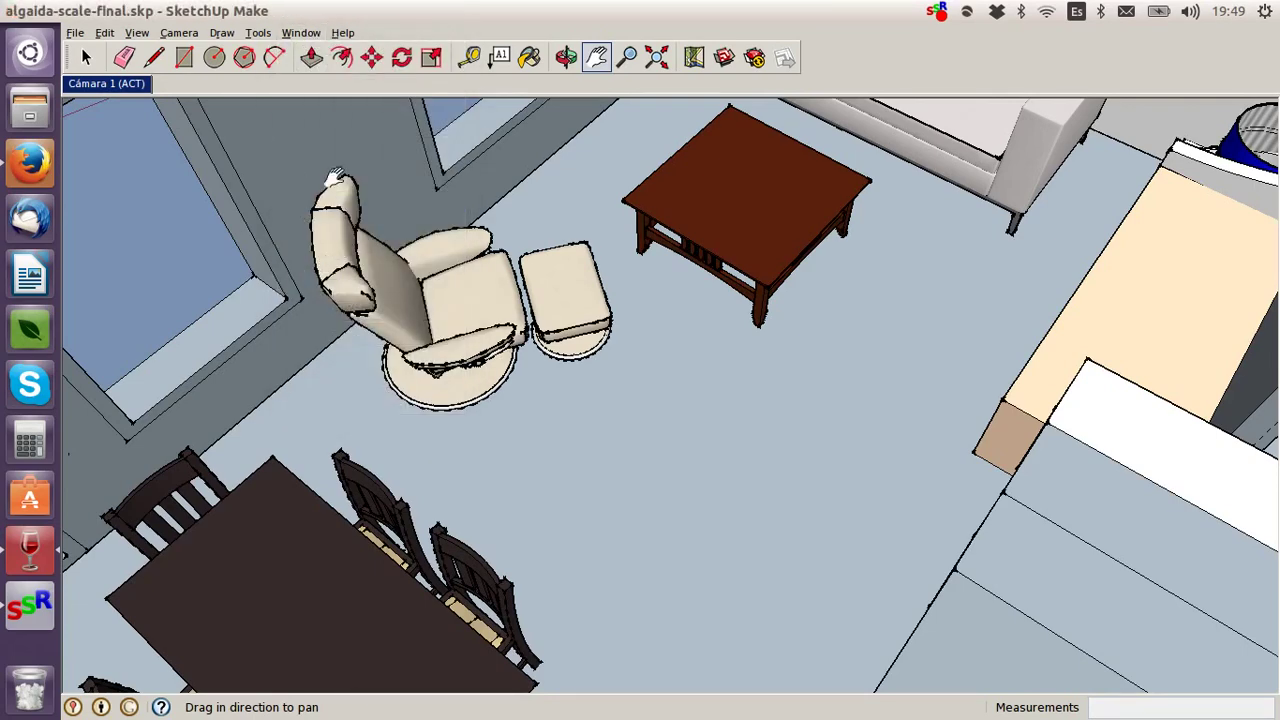
Step: Open the Fog and Soften Edges panels from the Window menu, closing each again
click(300, 33)
click(324, 213)
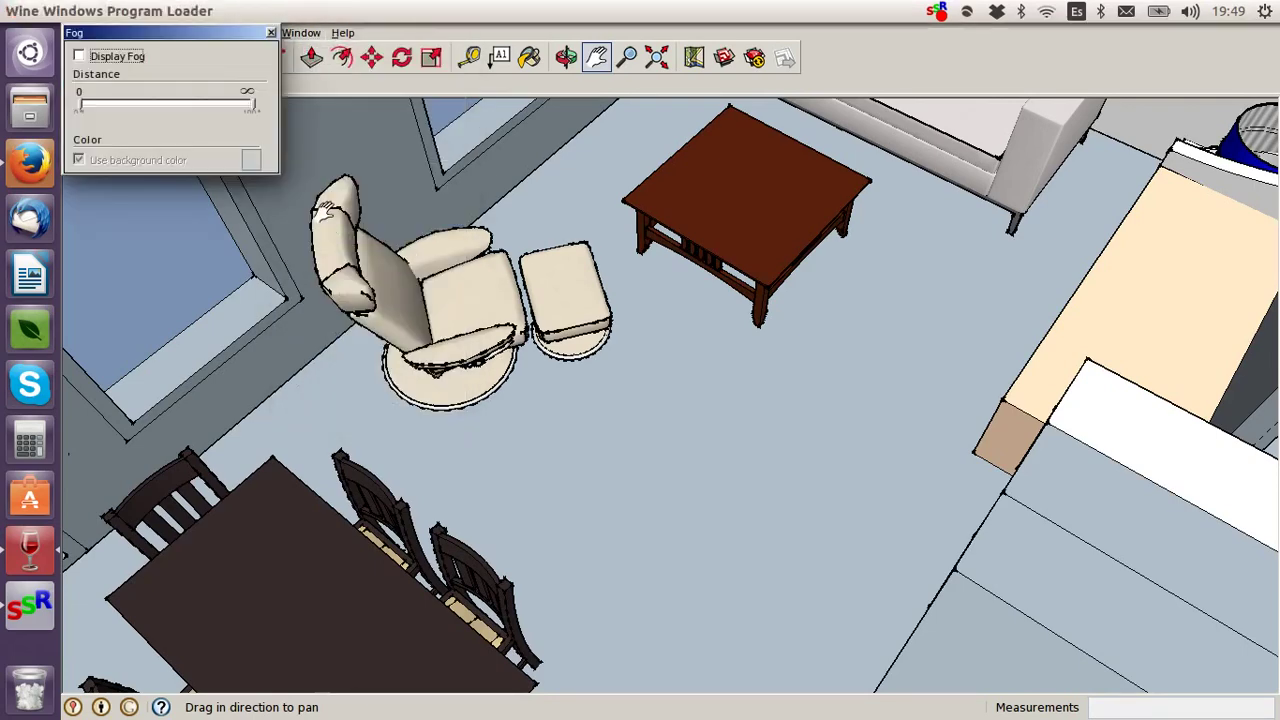
click(270, 33)
click(300, 32)
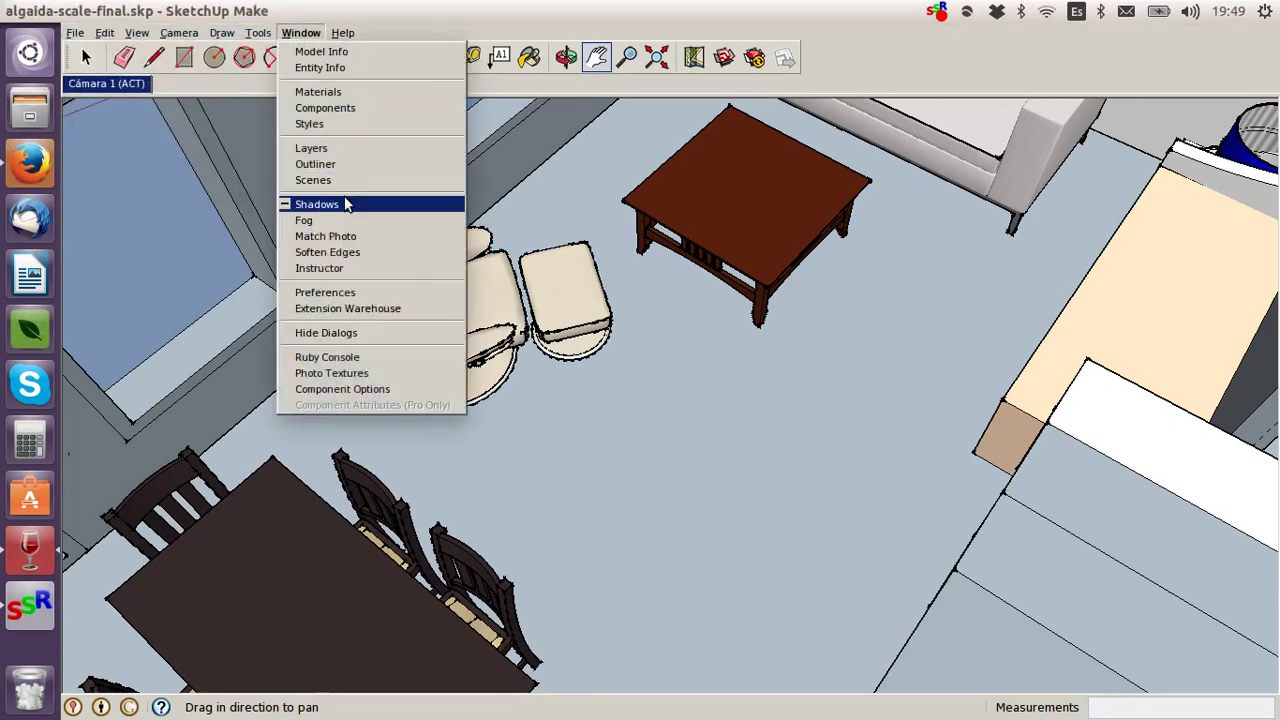
click(343, 250)
click(270, 33)
Step: Orbit to a new angle over the armchair, ottoman and coffee table
click(300, 32)
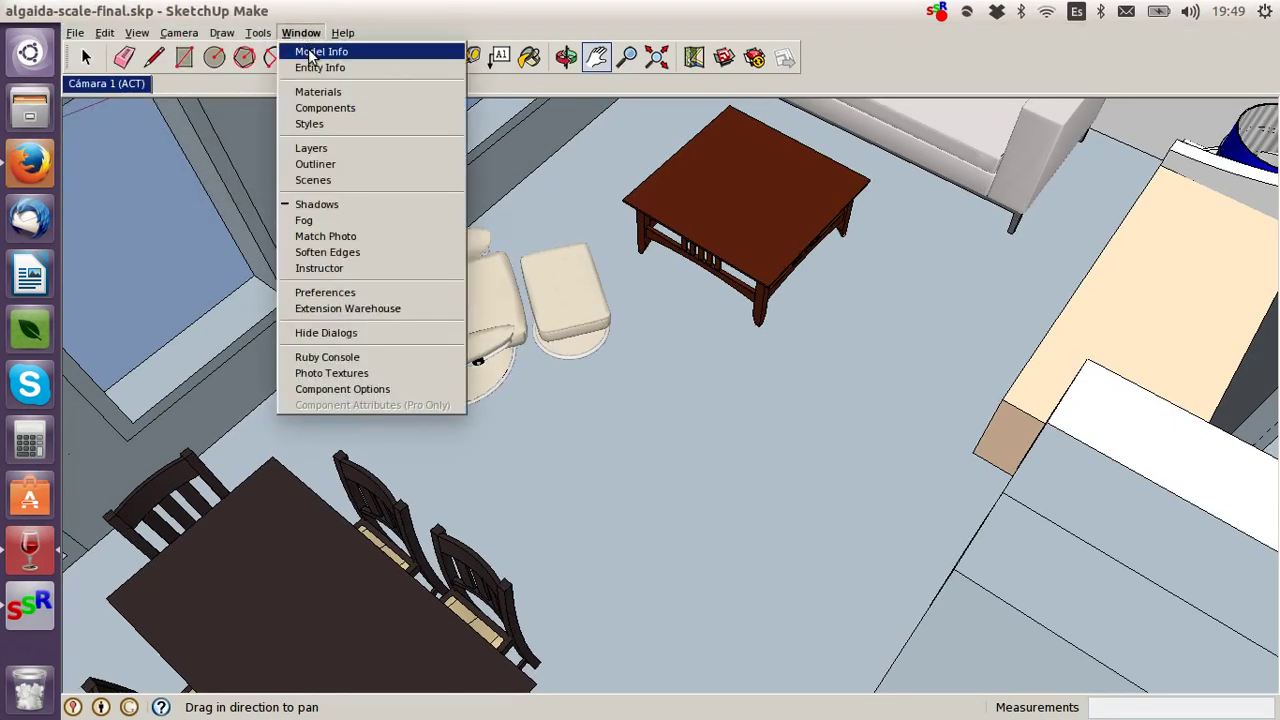
click(363, 220)
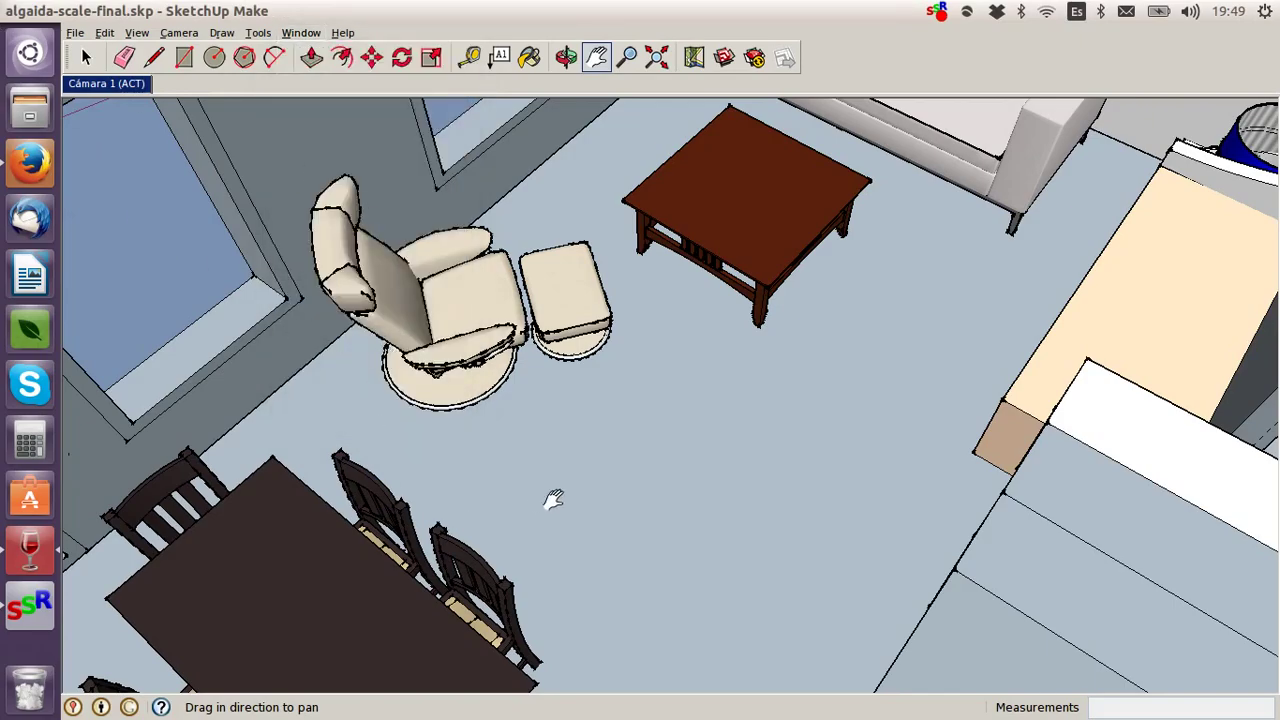
key(o)
drag(553, 500, 697, 428)
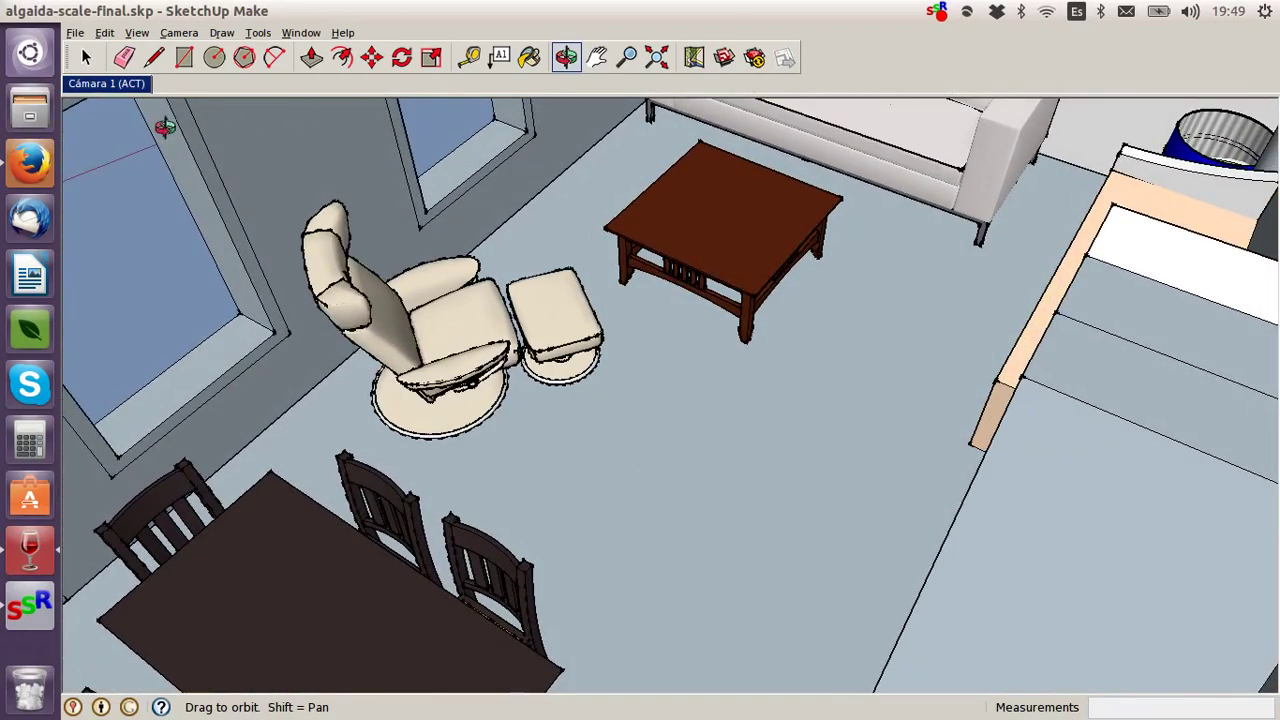
click(300, 33)
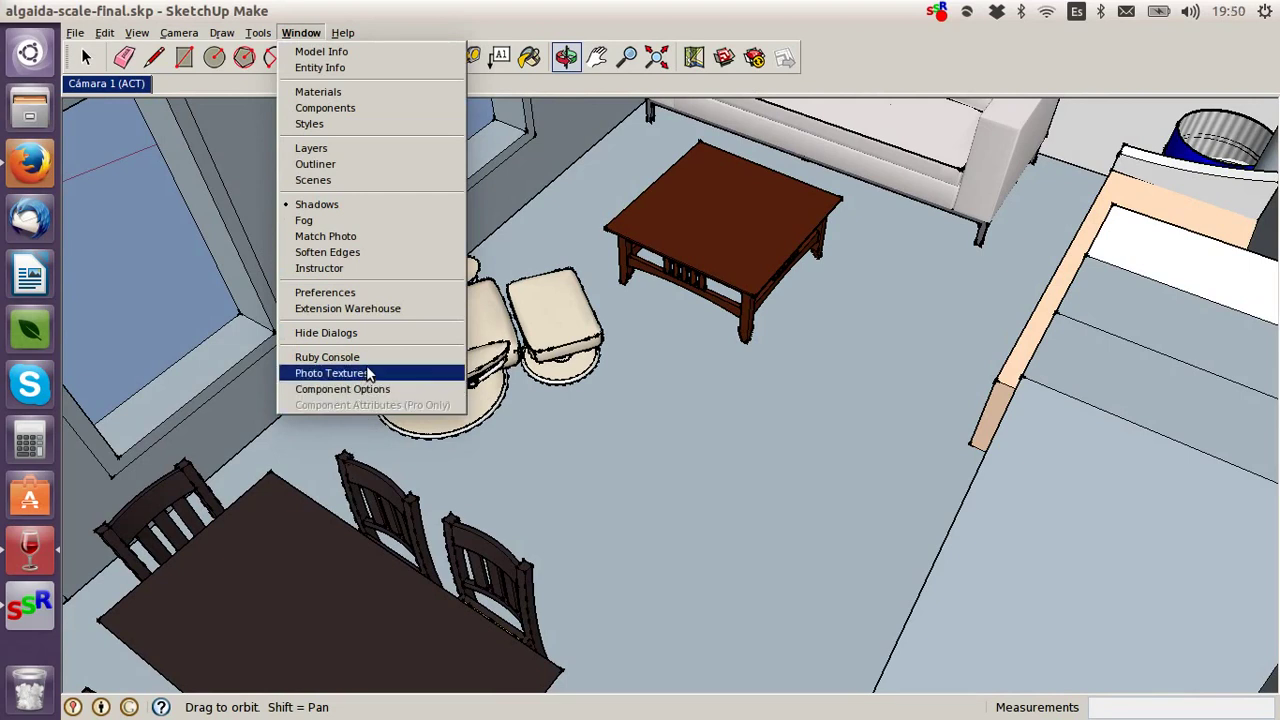
Step: Open the Shadows panel and orbit around the armchair, coffee table, windows and dining set
click(328, 203)
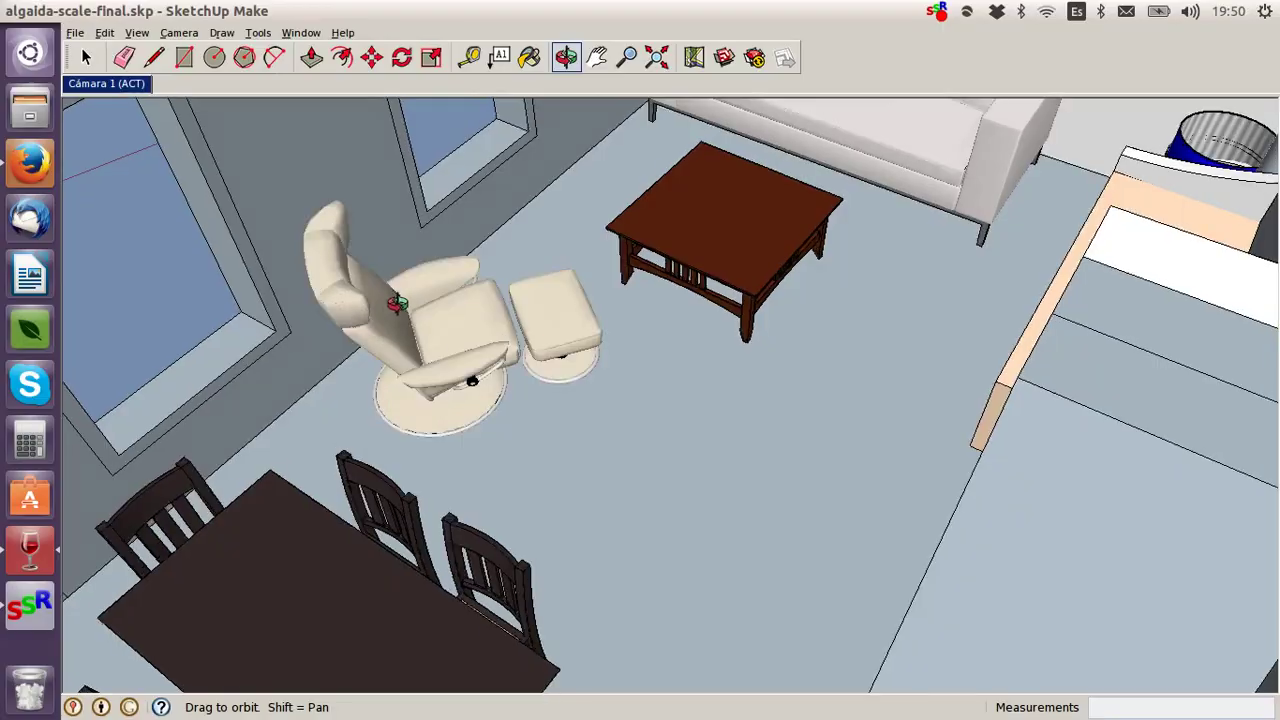
drag(400, 286, 805, 122)
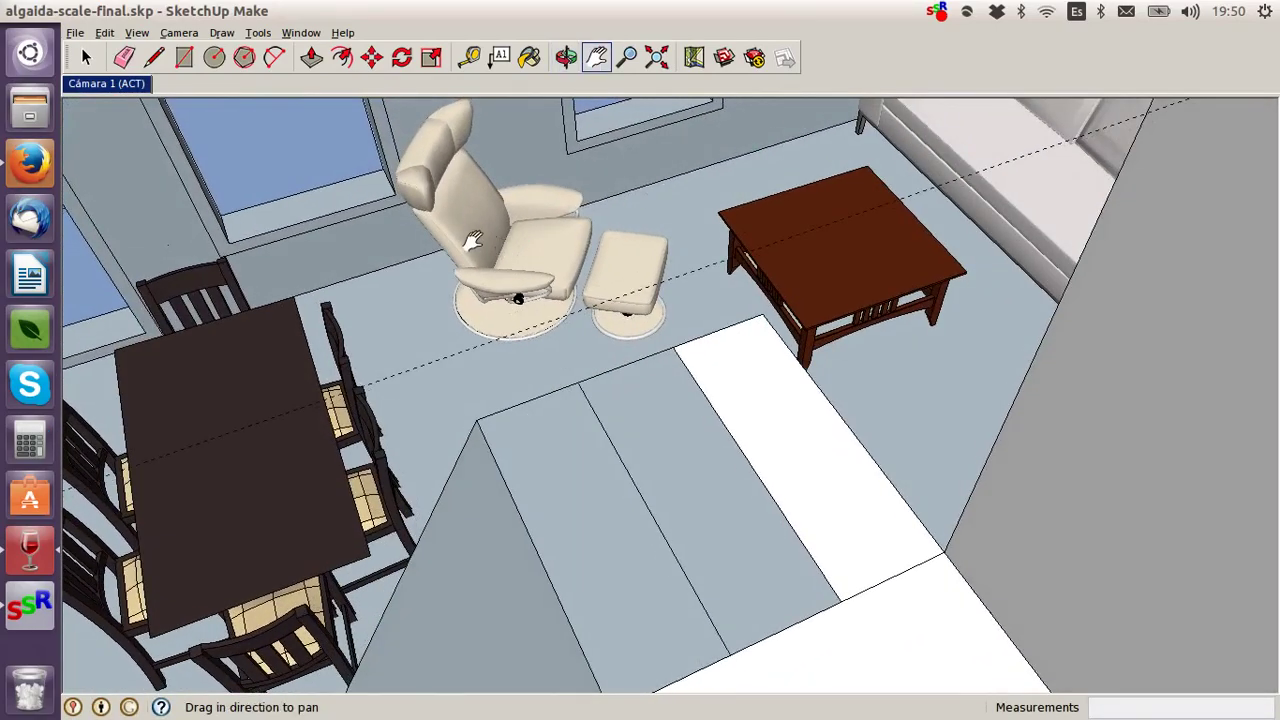
middle_drag(472, 240, 916, 262)
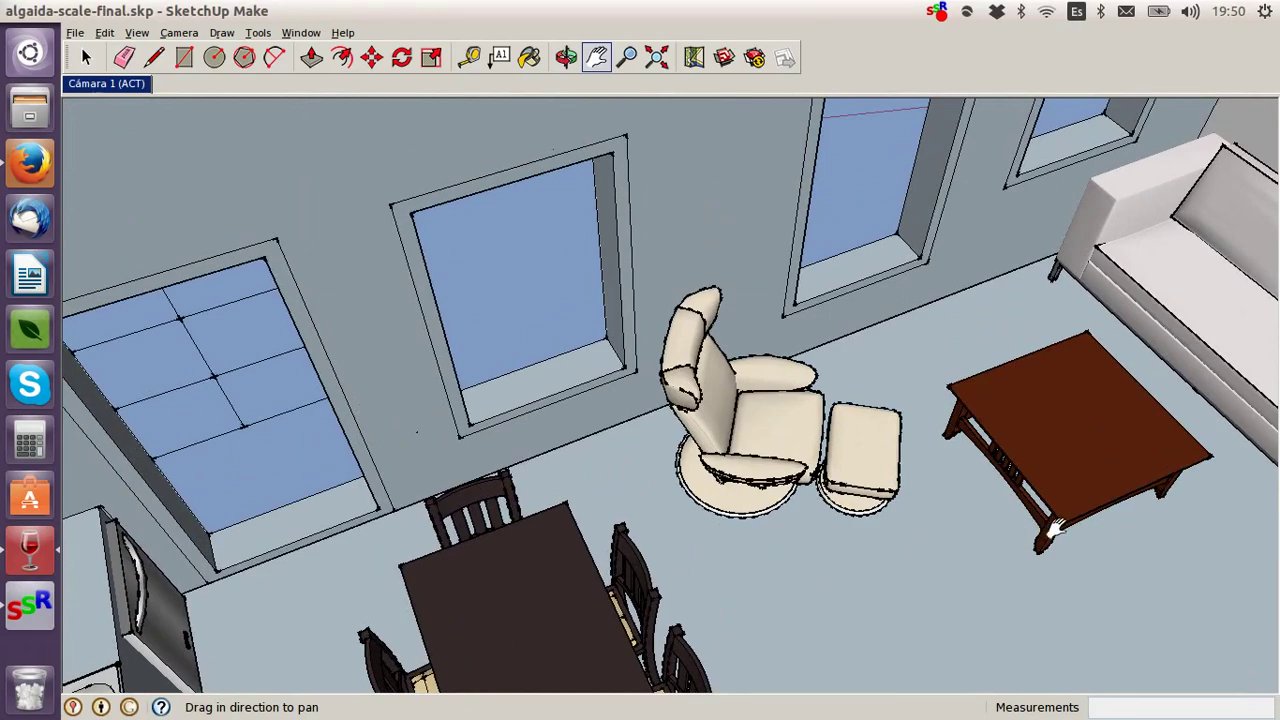
middle_drag(1055, 528, 952, 562)
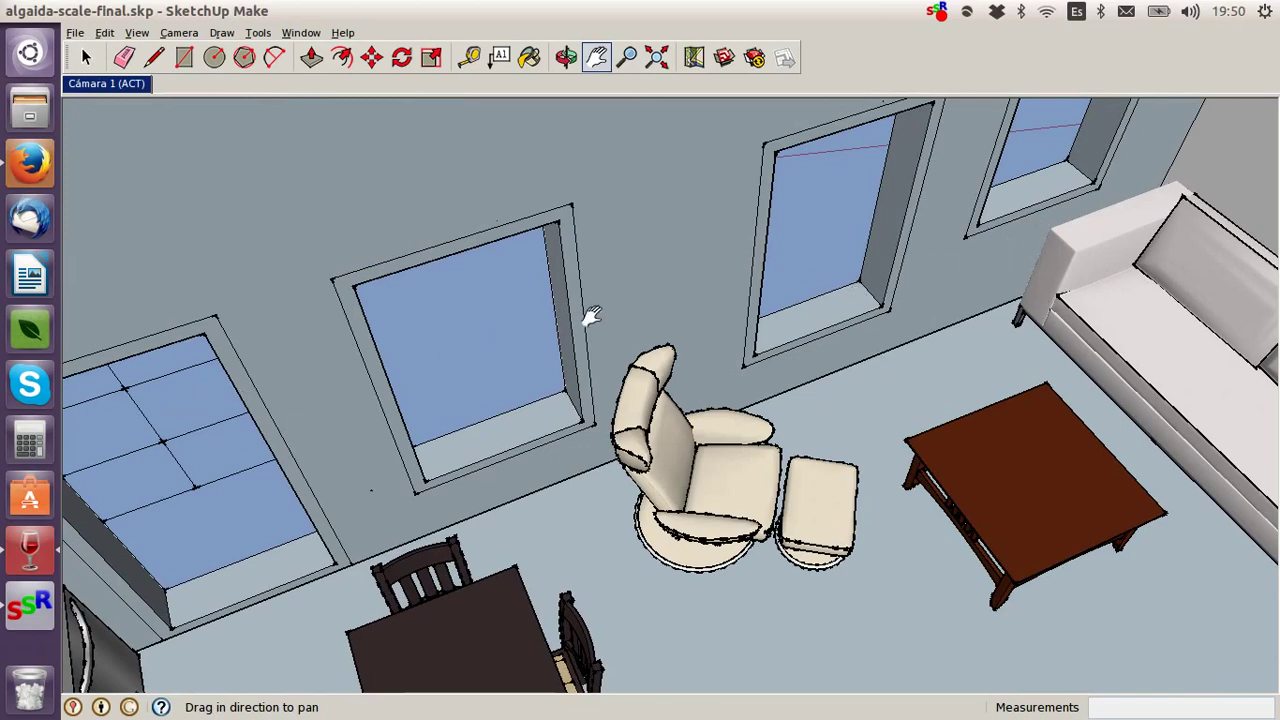
Step: Zoom out and orbit past the kitchen counter, window wall and sofa to the dining table
scroll(595, 378, down, 5)
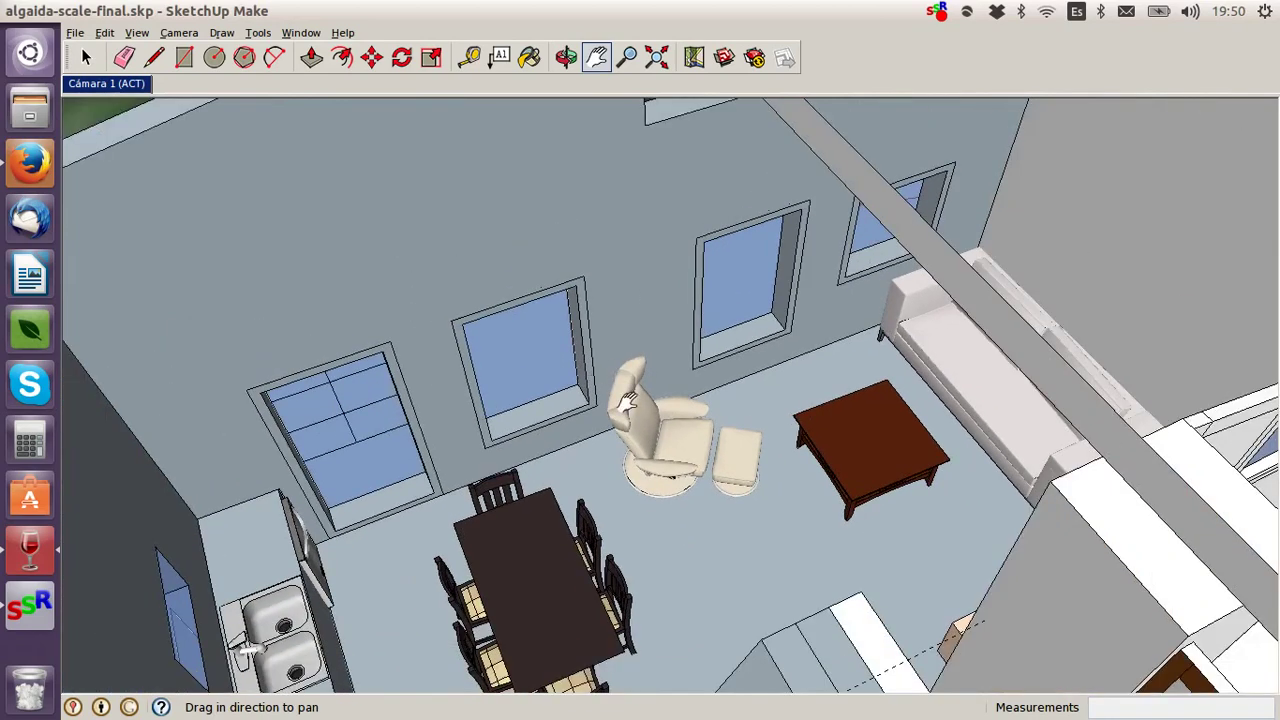
middle_drag(648, 441, 285, 446)
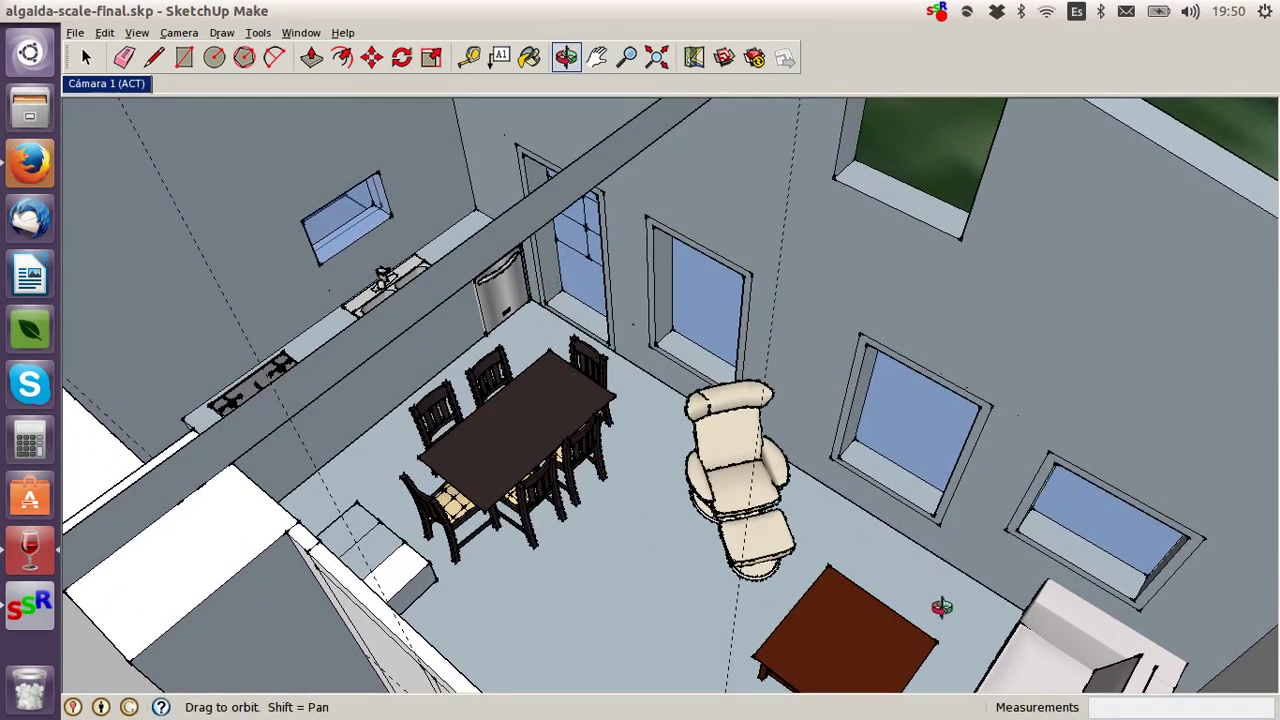
middle_drag(594, 578, 1049, 536)
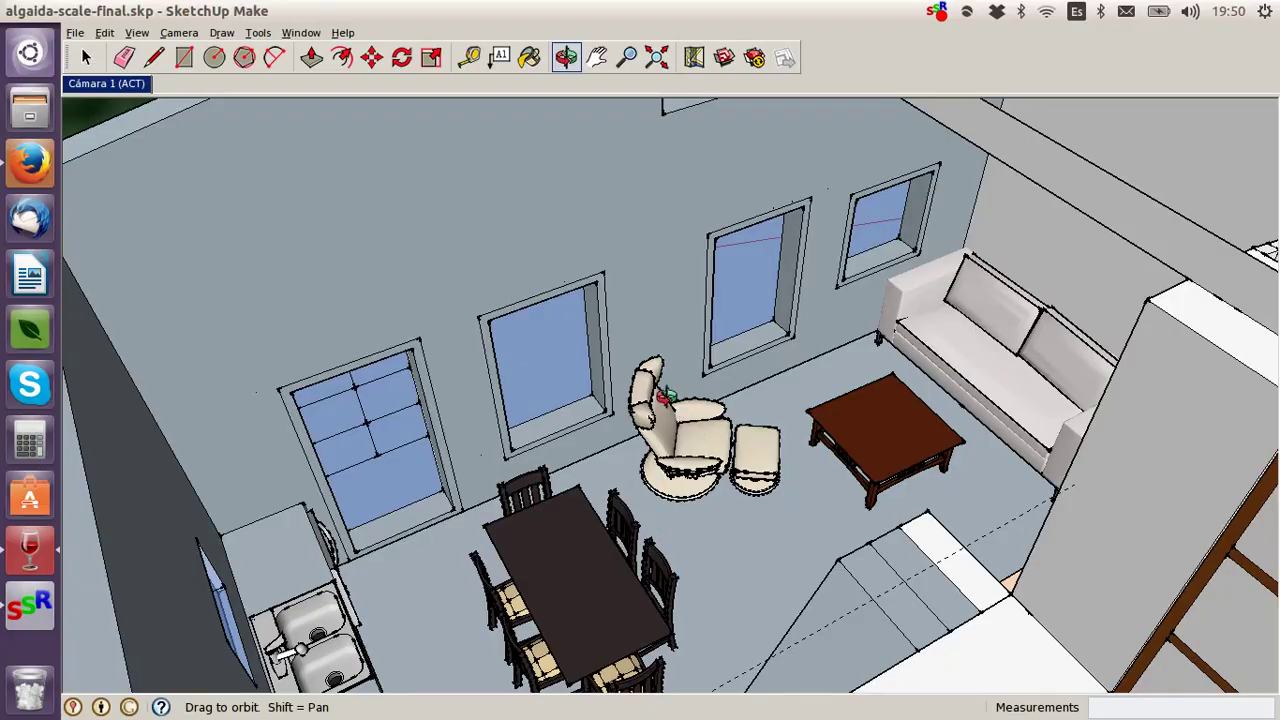
drag(654, 470, 483, 245)
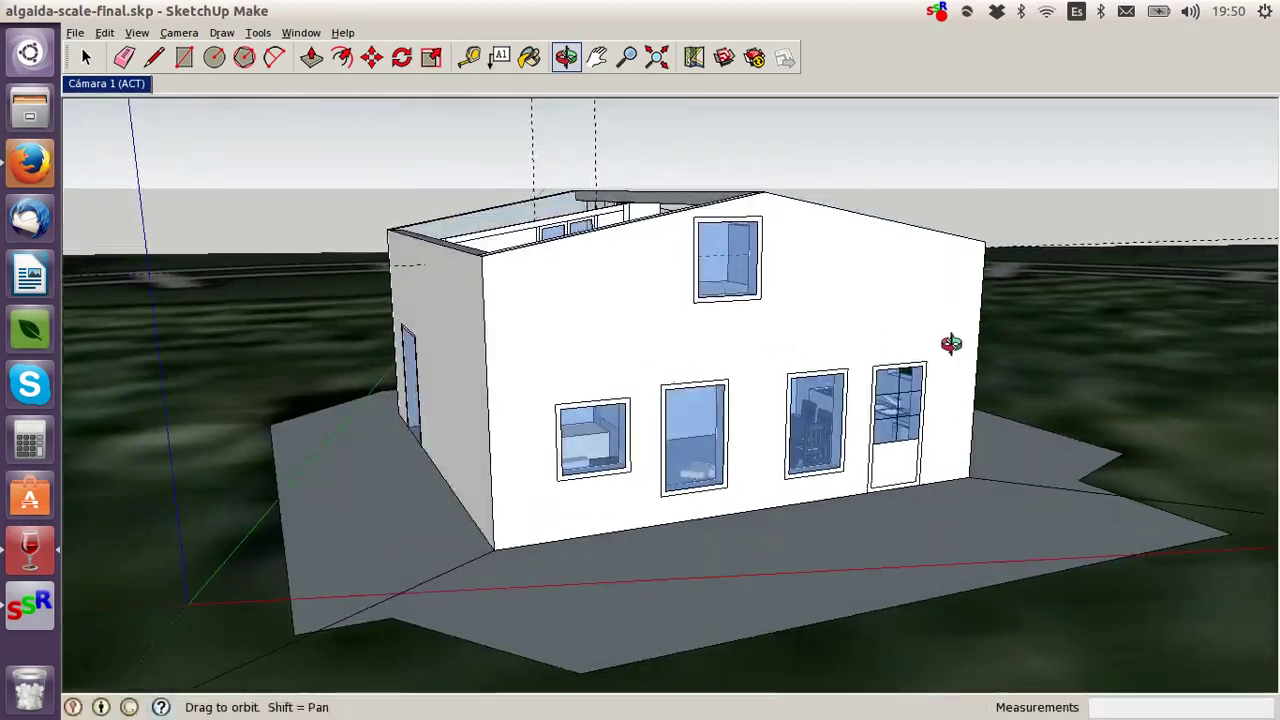
Step: Orbit past the glass-door side wall, windowed gable and long wall to a raised frontal view
drag(951, 344, 338, 272)
drag(620, 298, 535, 249)
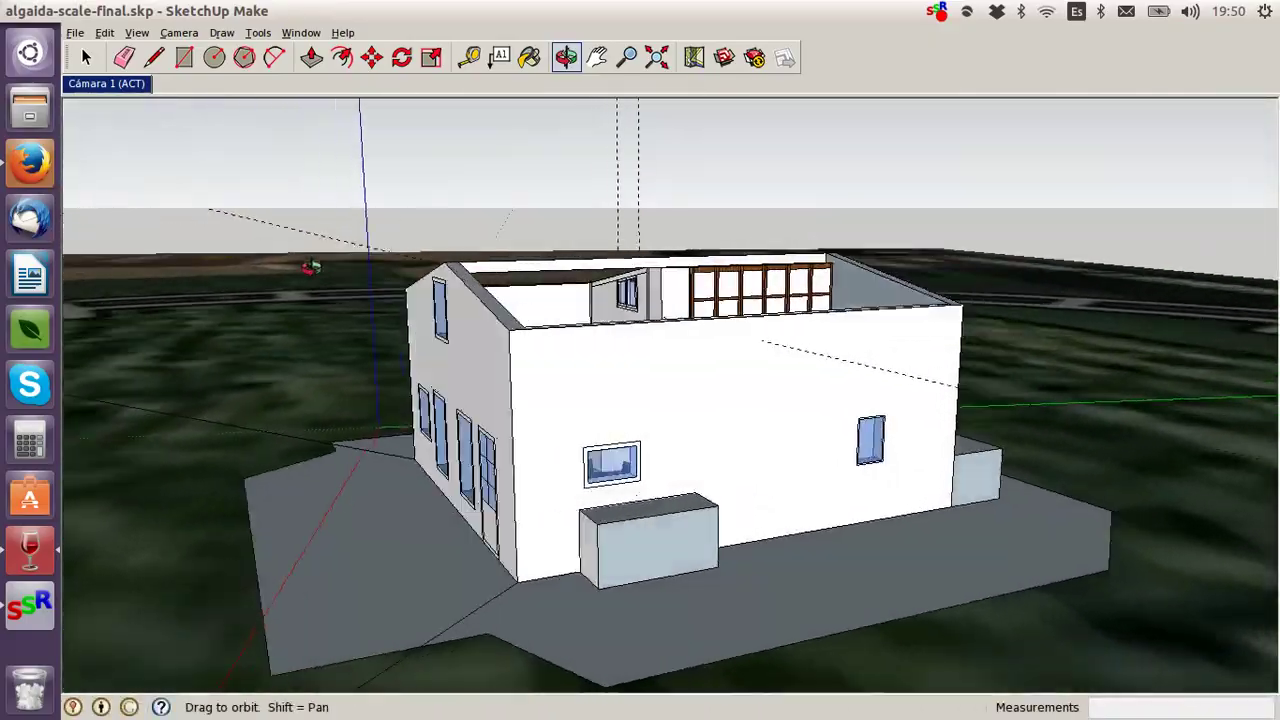
drag(312, 267, 233, 259)
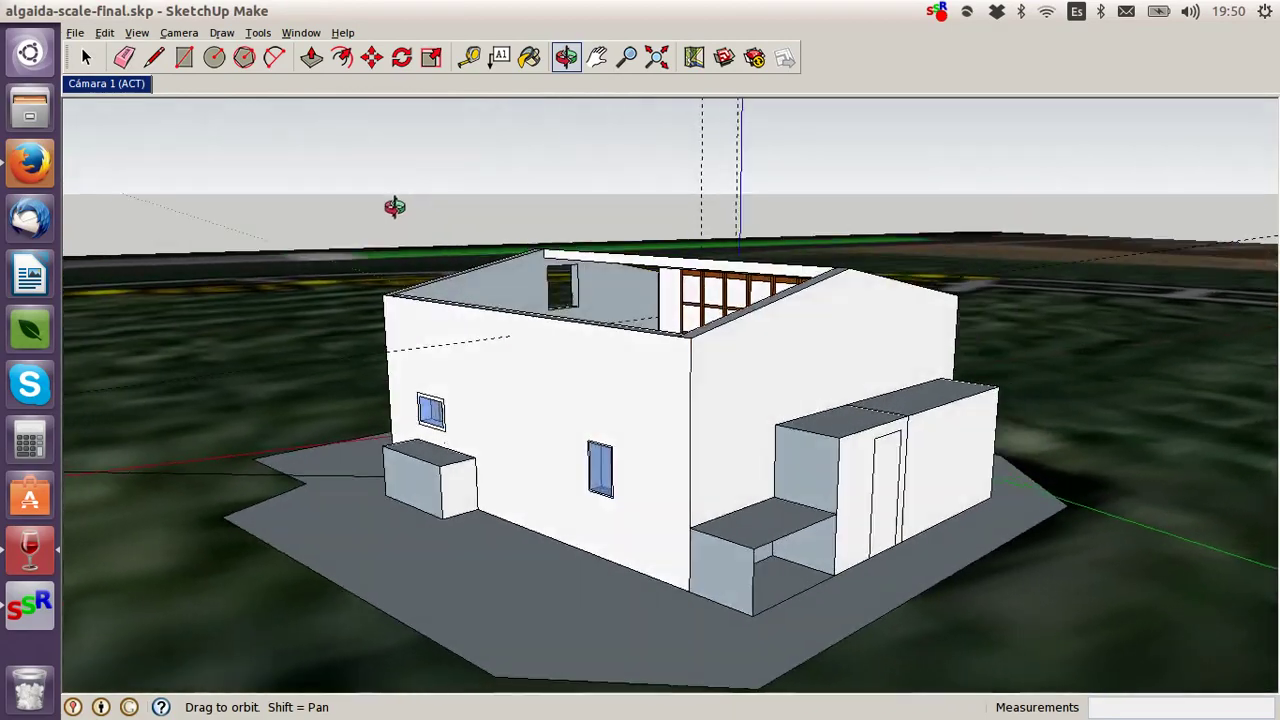
drag(395, 207, 470, 274)
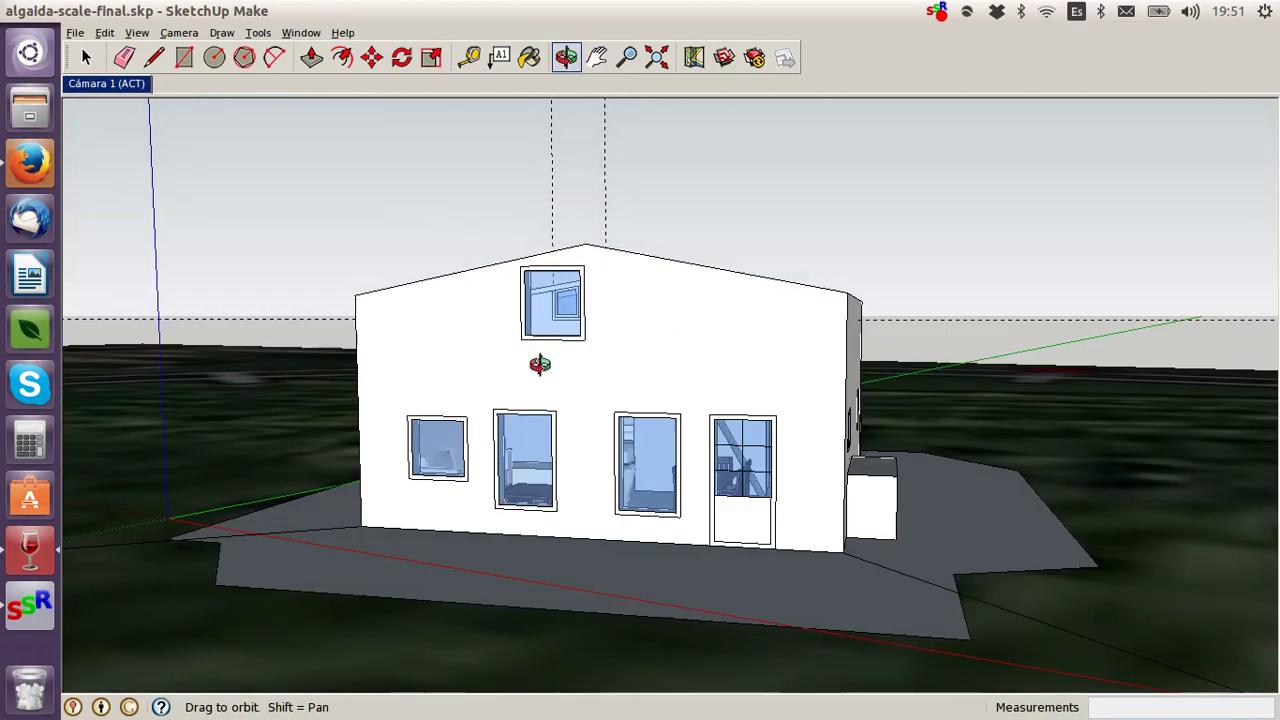
drag(540, 364, 393, 464)
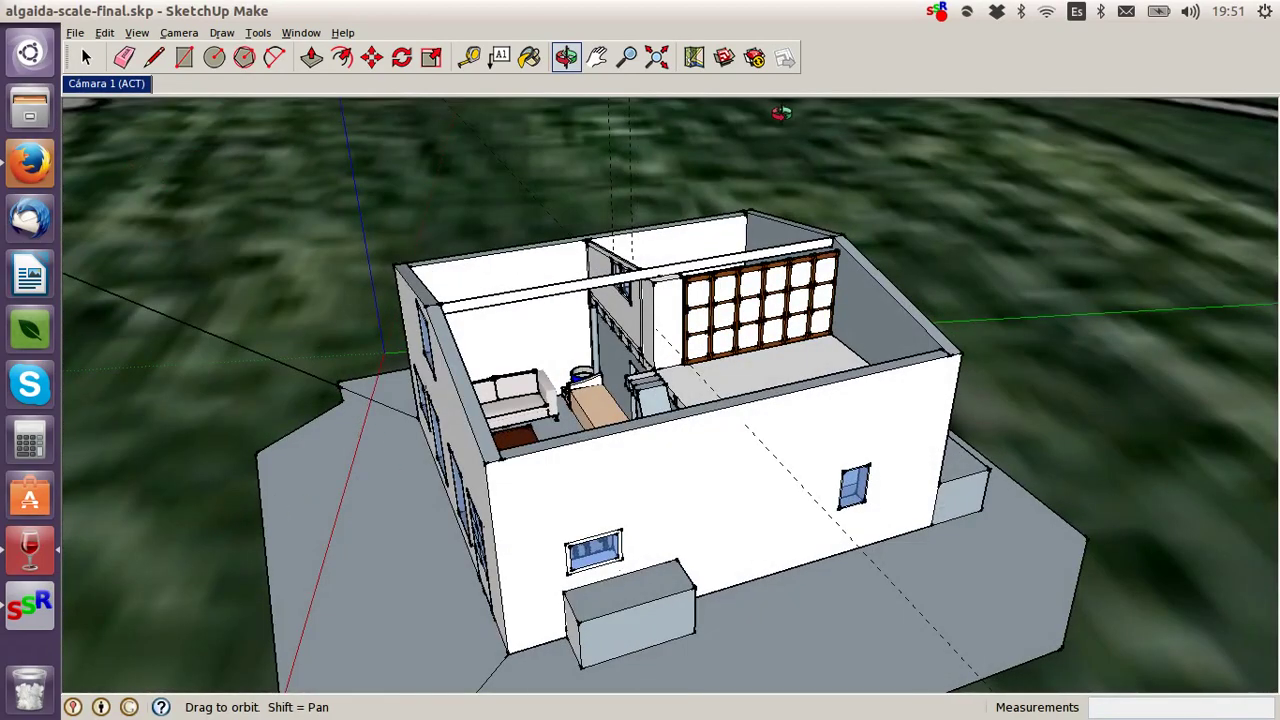
drag(846, 357, 990, 200)
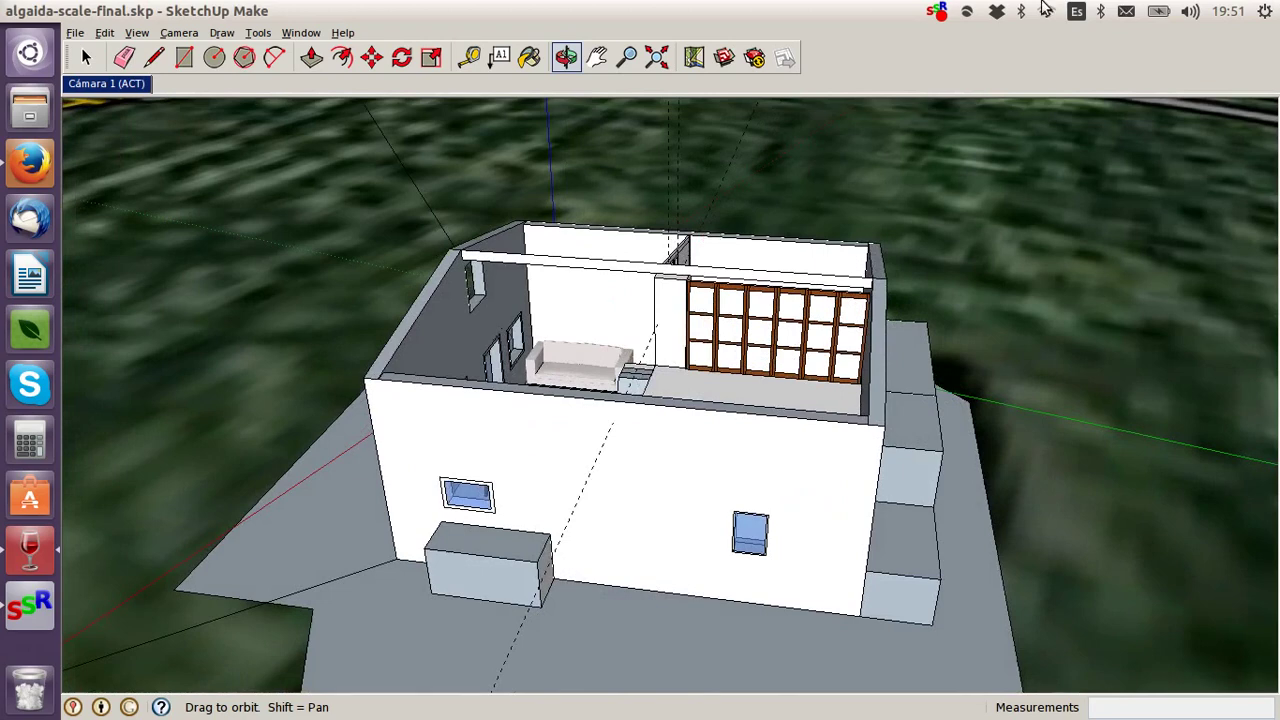